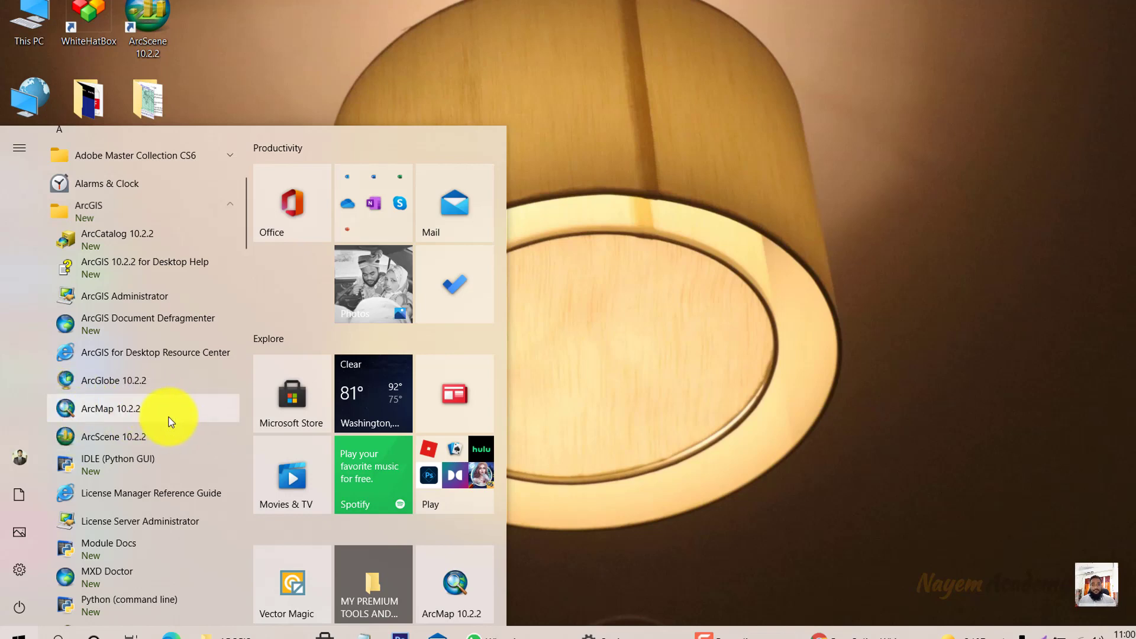
Step: Launch ArcMap 10.2.2 and dismiss its Getting Started dialog without choosing a template
click(104, 409)
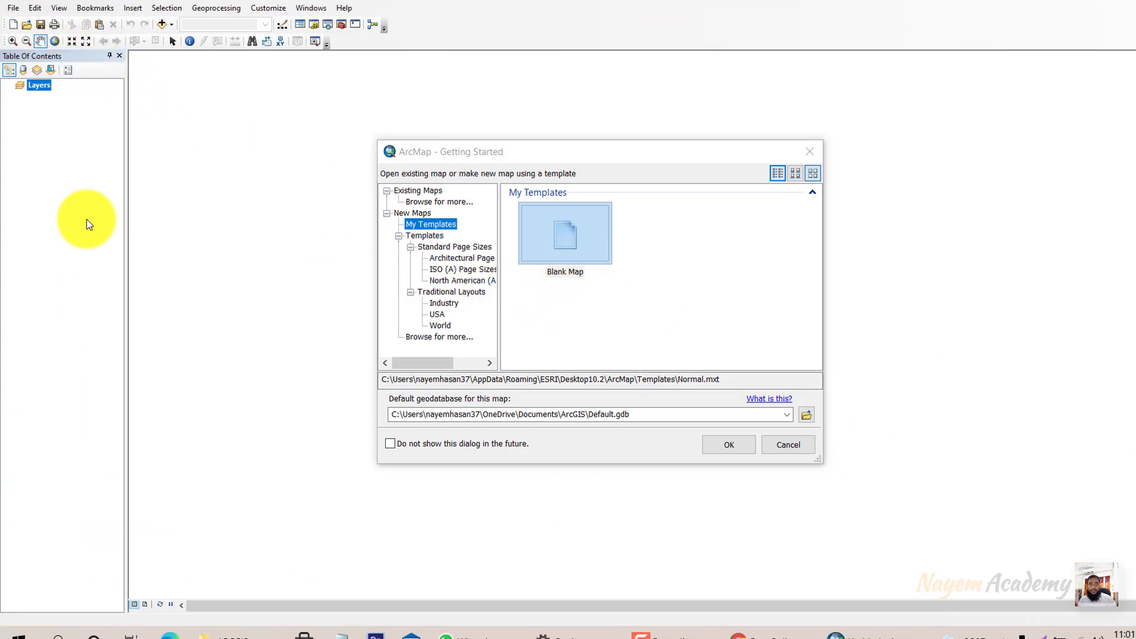
drag(455, 155, 529, 157)
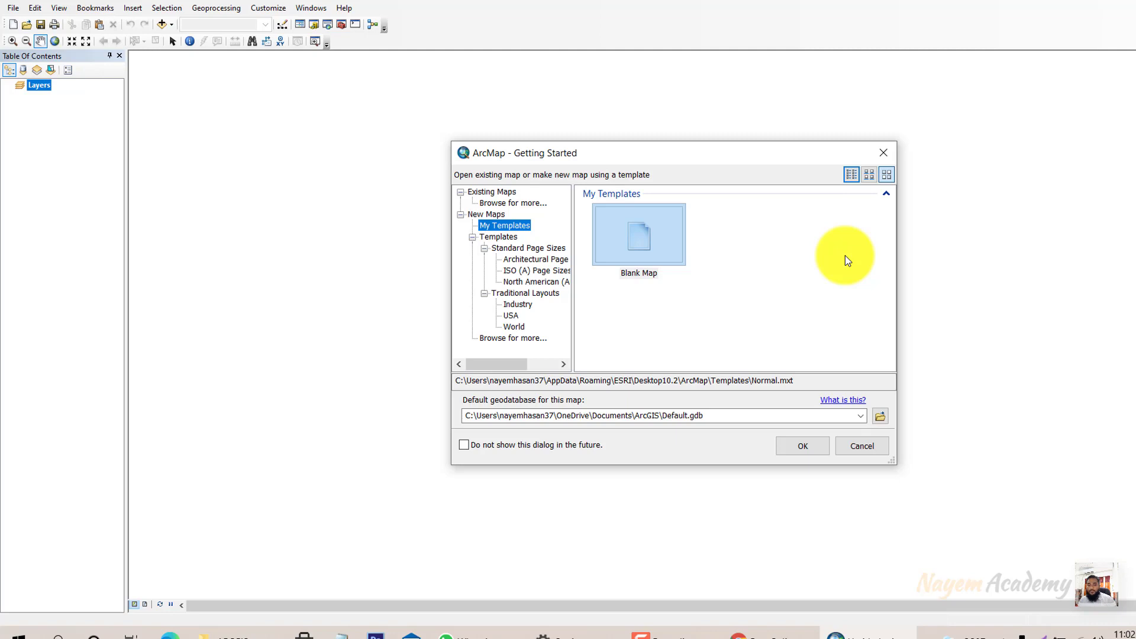
click(886, 152)
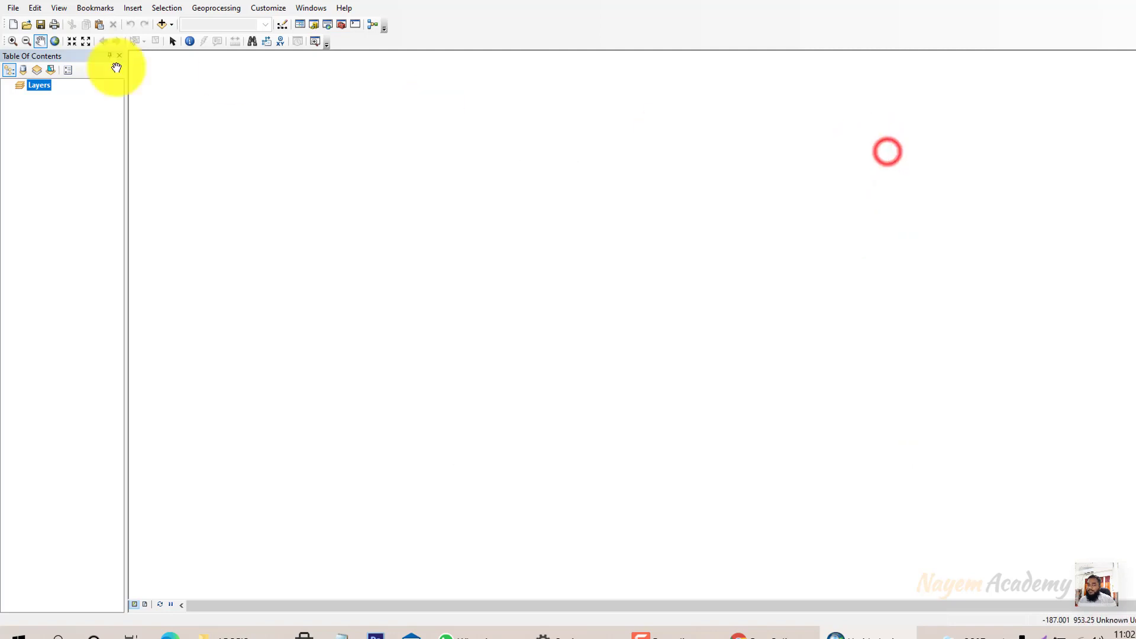
Step: Create a new map document from the Blank Map template with the default geodatabase
click(13, 8)
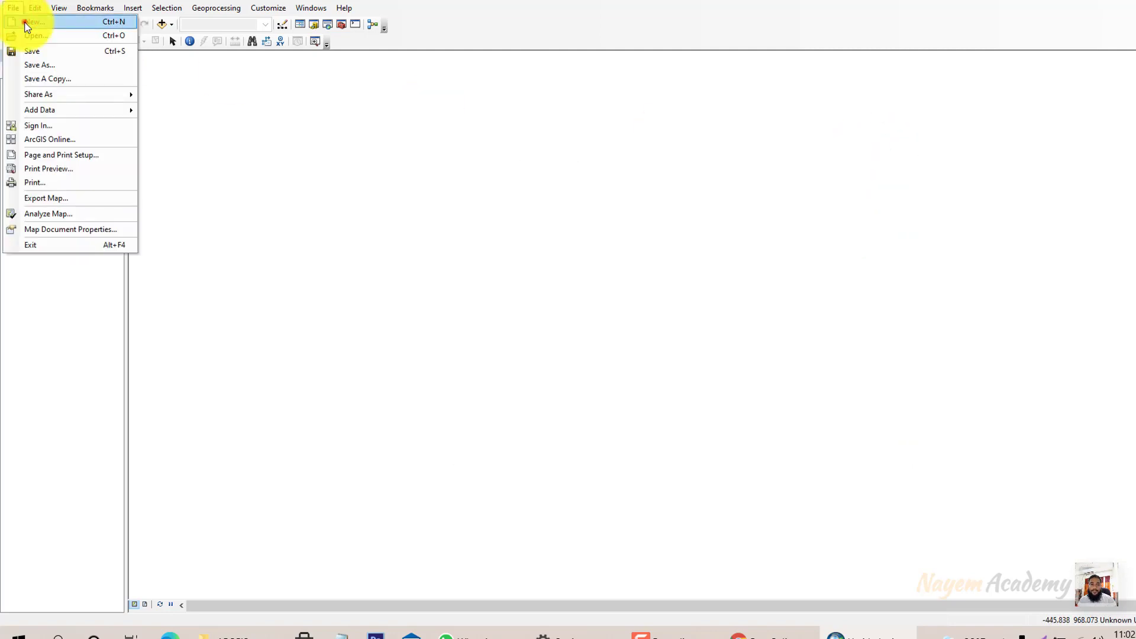
click(27, 22)
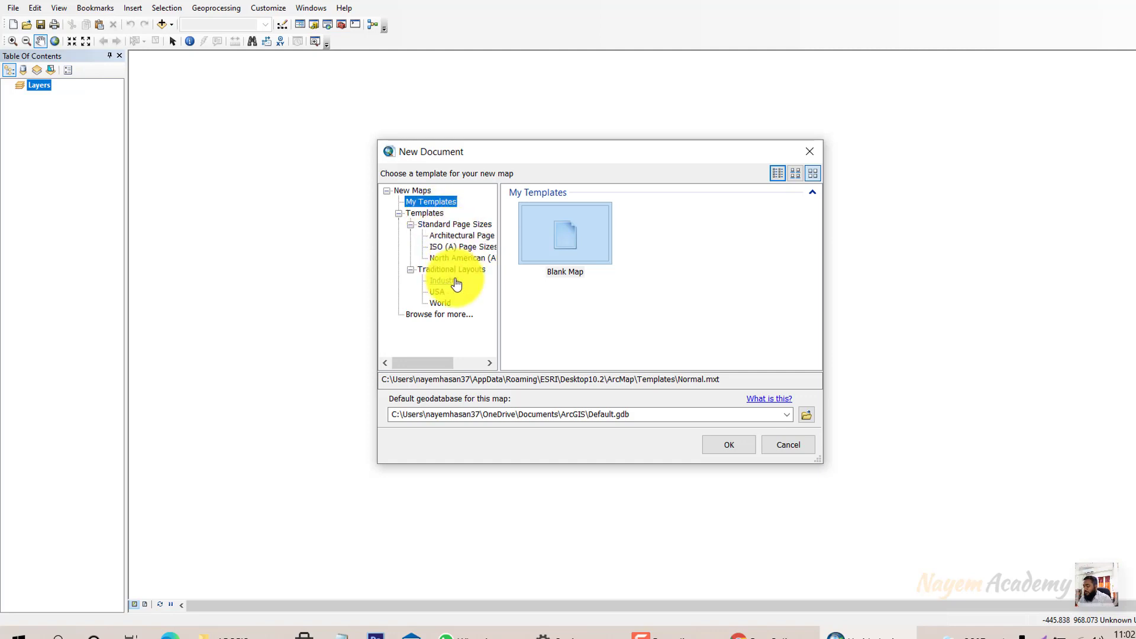
click(565, 244)
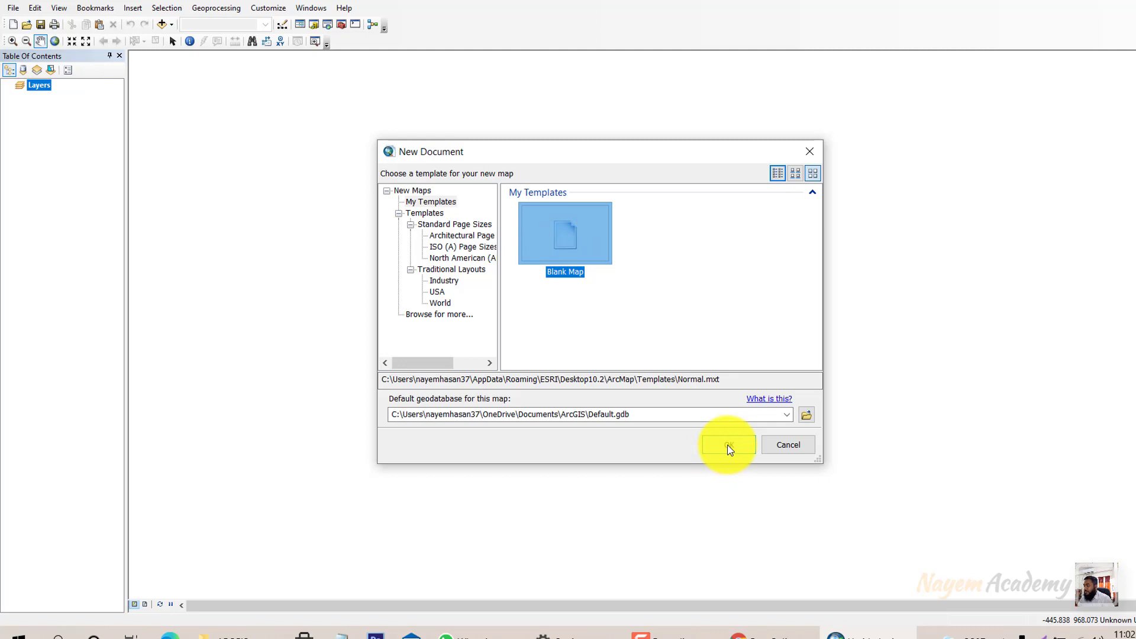
click(729, 446)
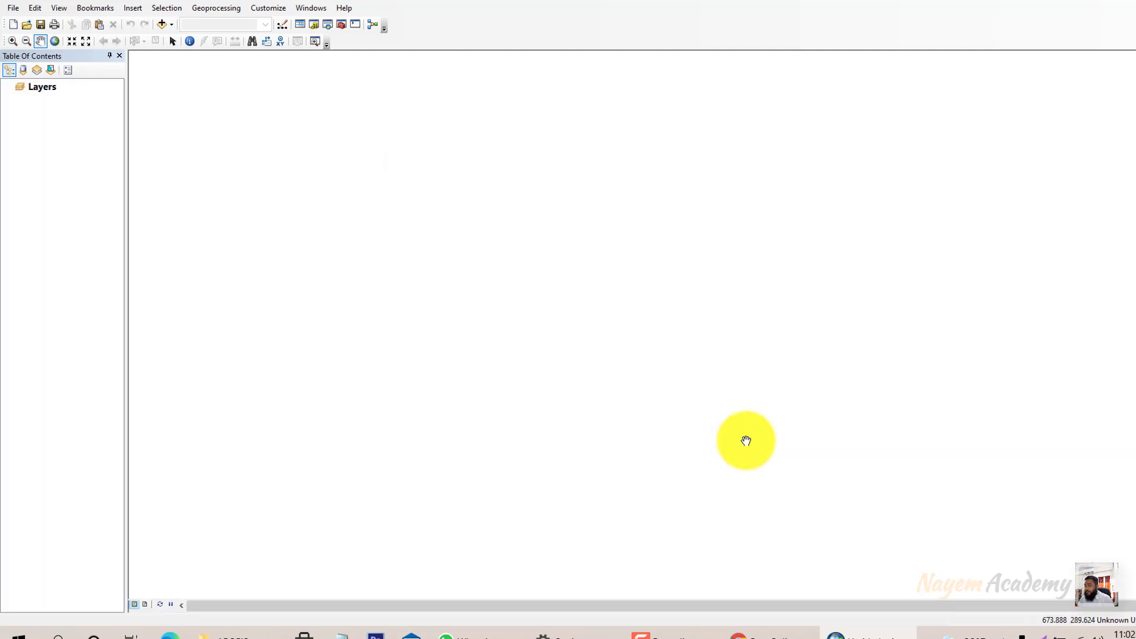
Step: Display the blank map in layout view and return to data view
click(135, 603)
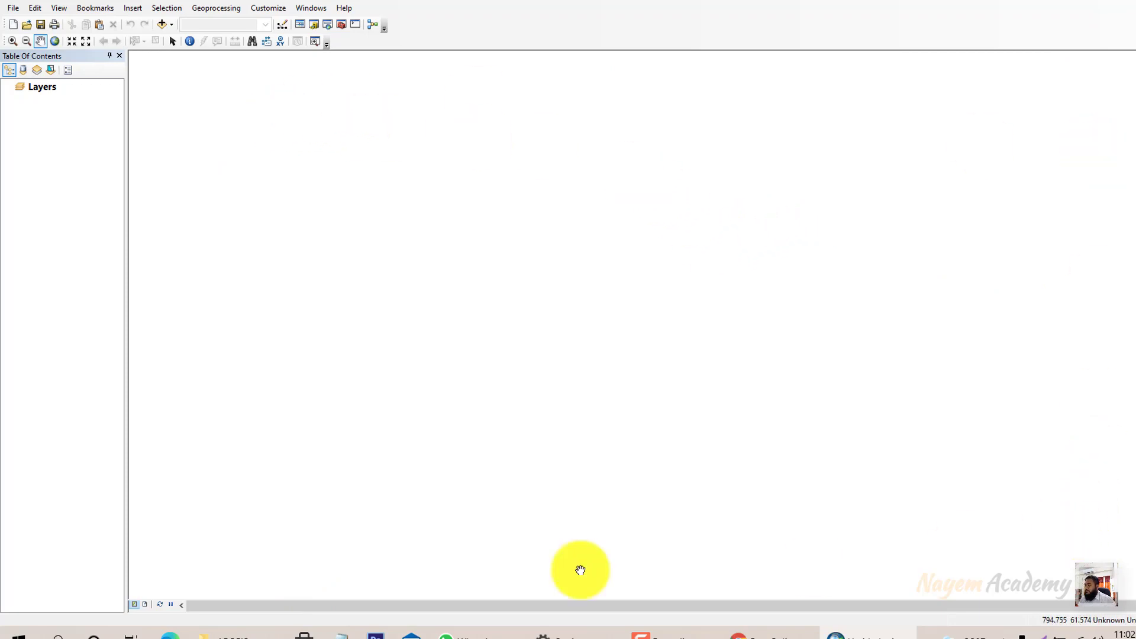
click(145, 605)
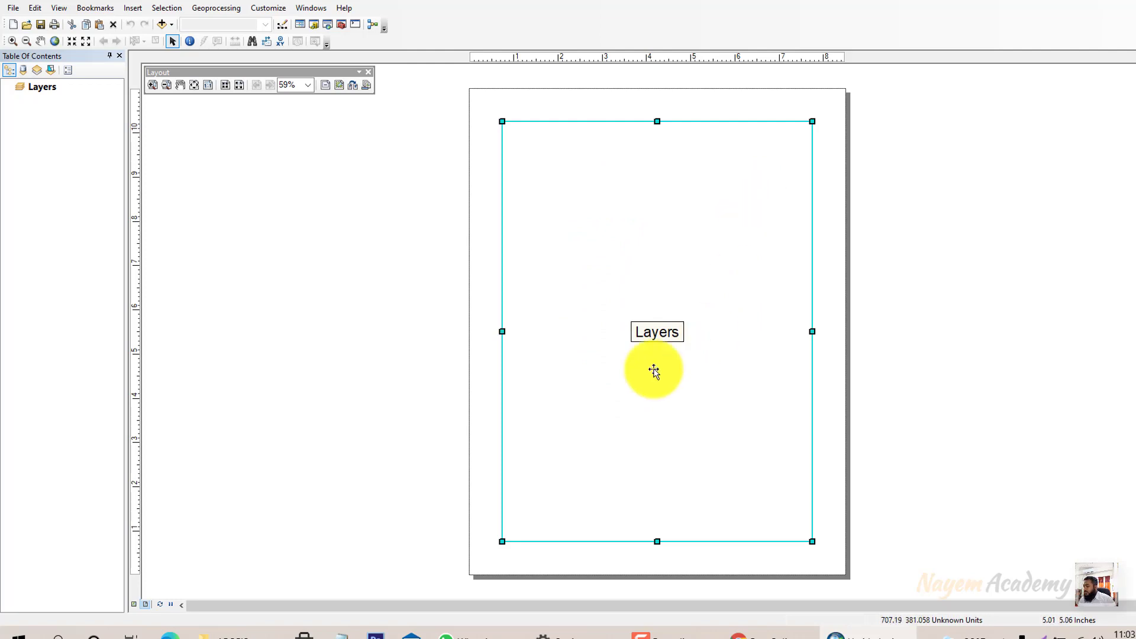
click(134, 605)
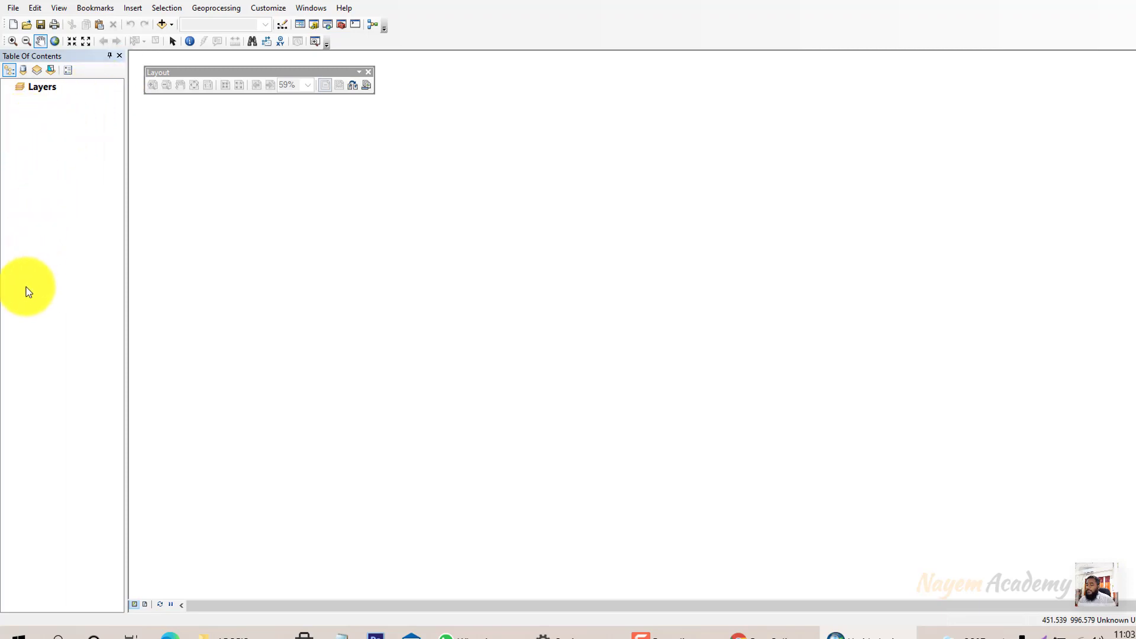
Step: Float the Table Of Contents window along the left edge of the map area and stretch it to nearly full height
drag(44, 55, 199, 136)
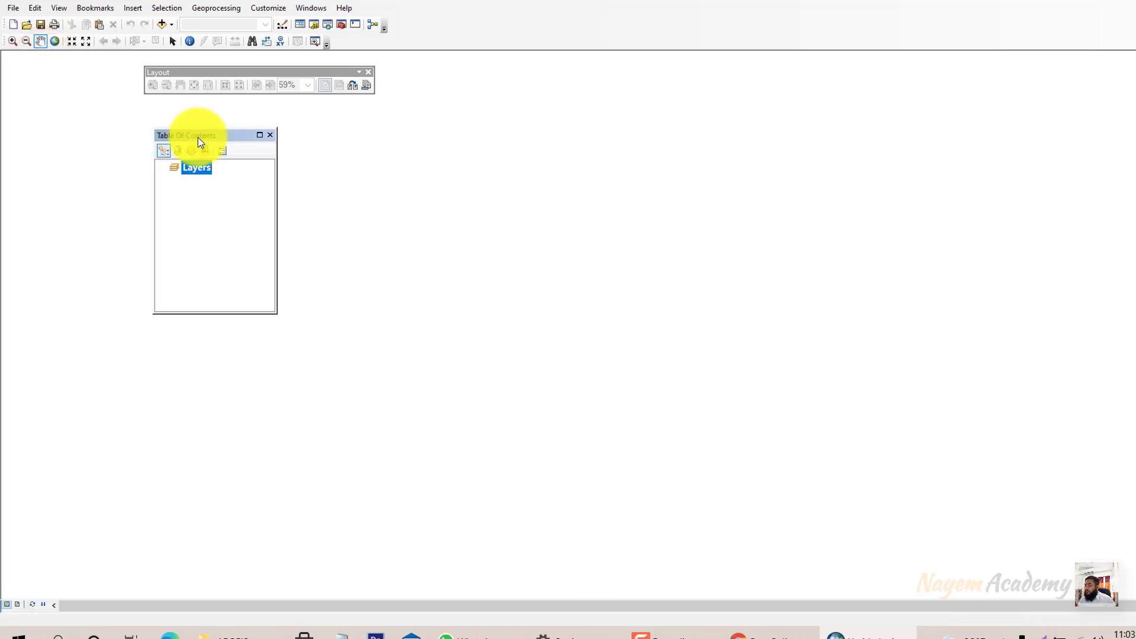
click(198, 135)
drag(315, 141, 46, 64)
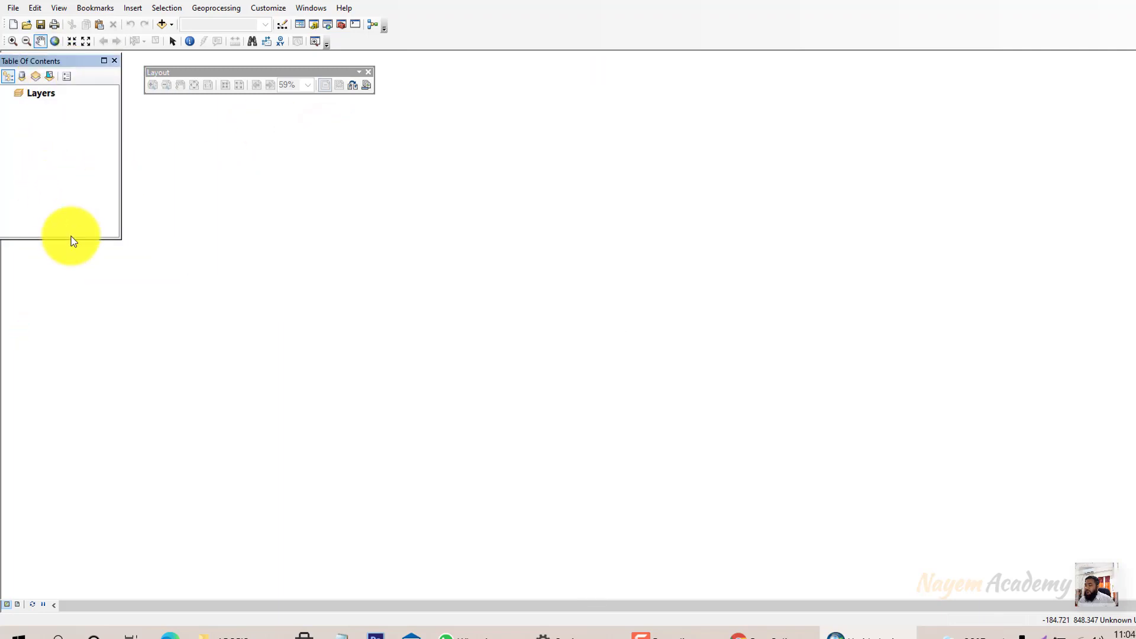
drag(70, 239, 22, 594)
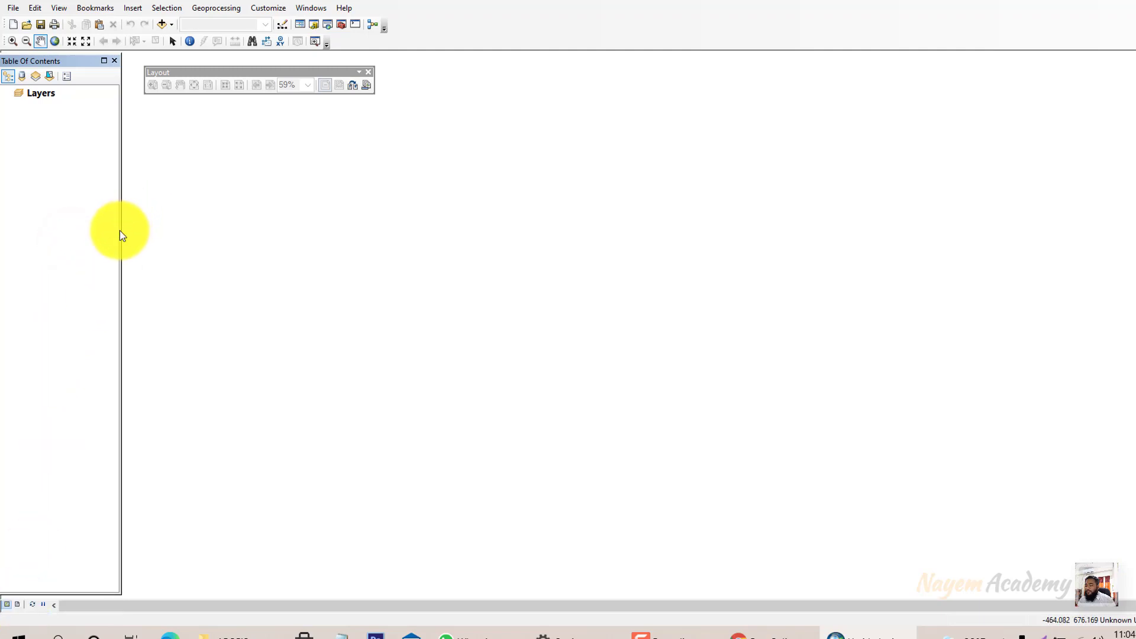
drag(121, 234, 419, 237)
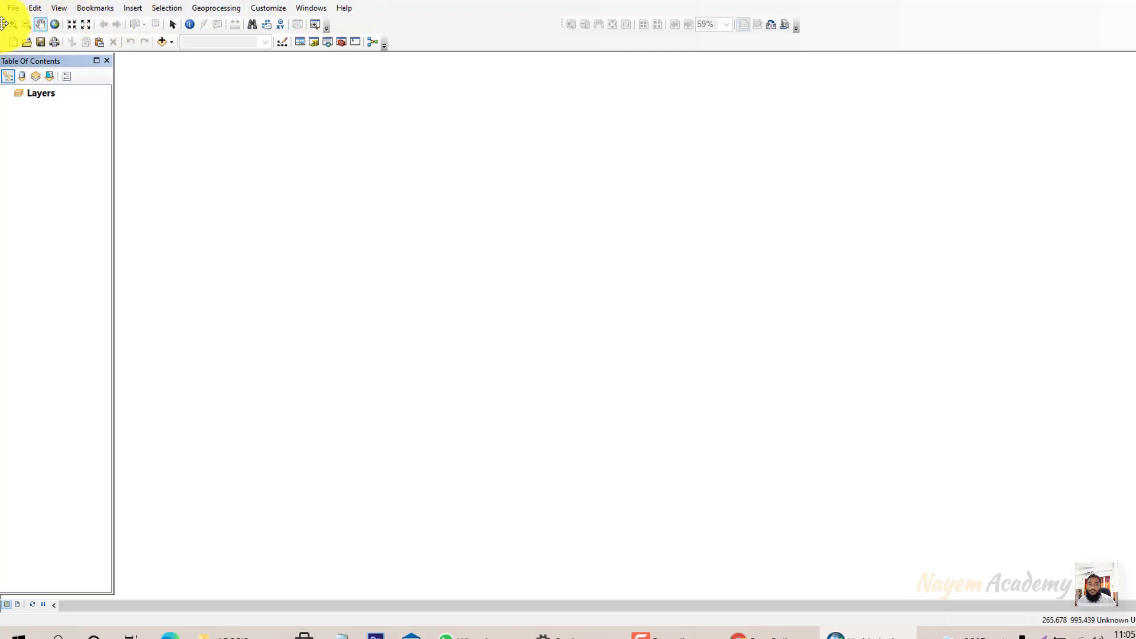
Step: Undock the Tools and Standard toolbars and float them over the map area, with Standard above Tools
drag(3, 23, 482, 136)
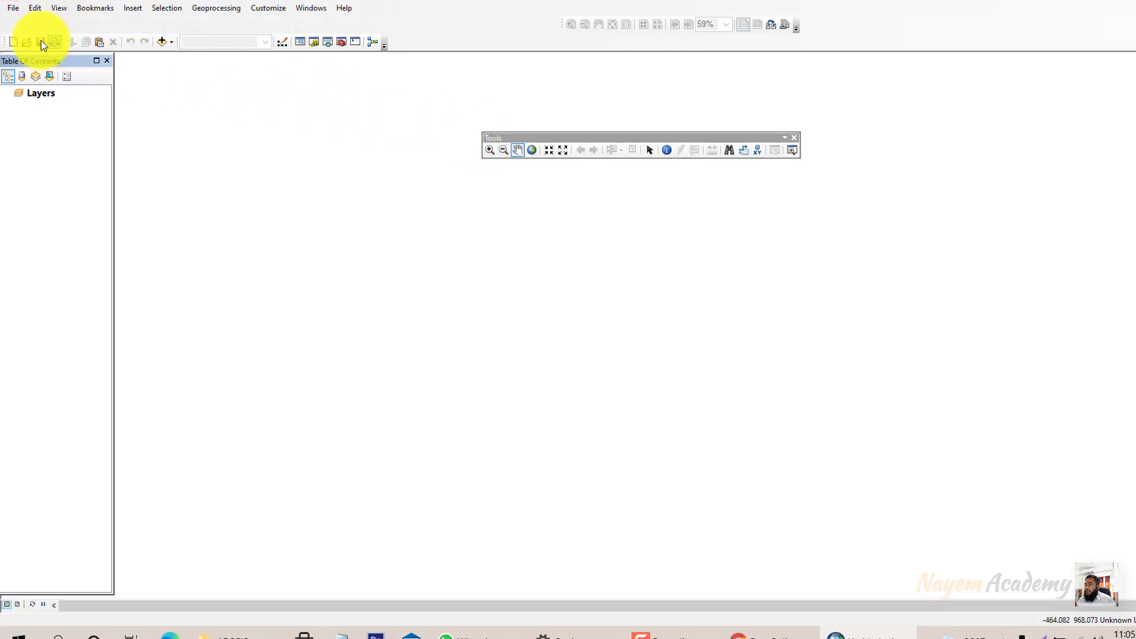
drag(4, 40, 410, 196)
drag(508, 138, 454, 254)
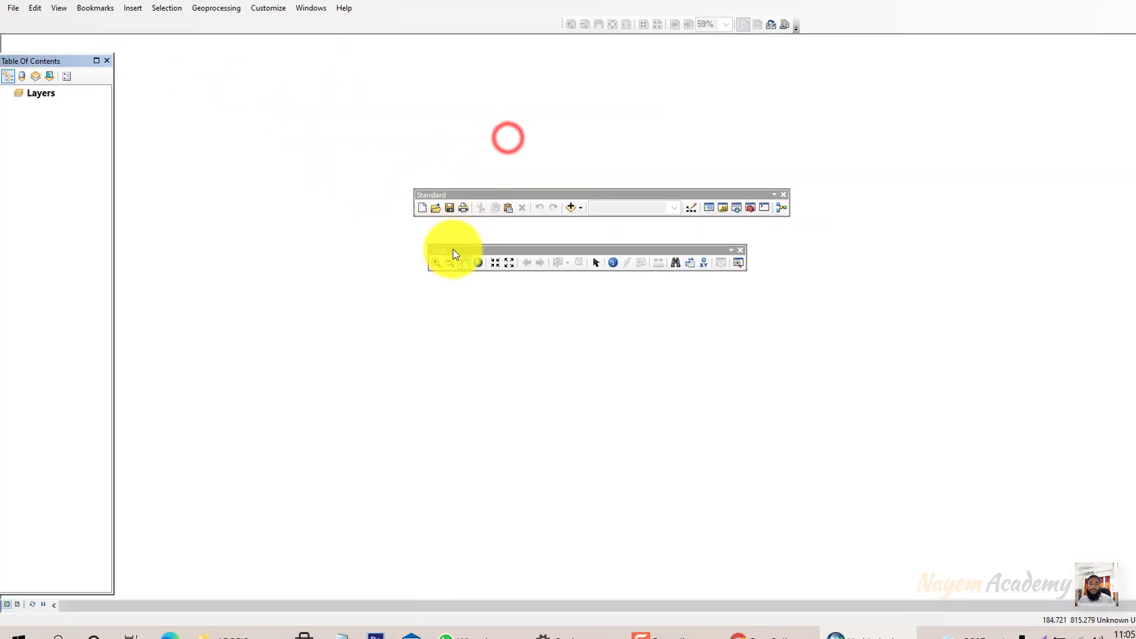
drag(436, 190, 496, 164)
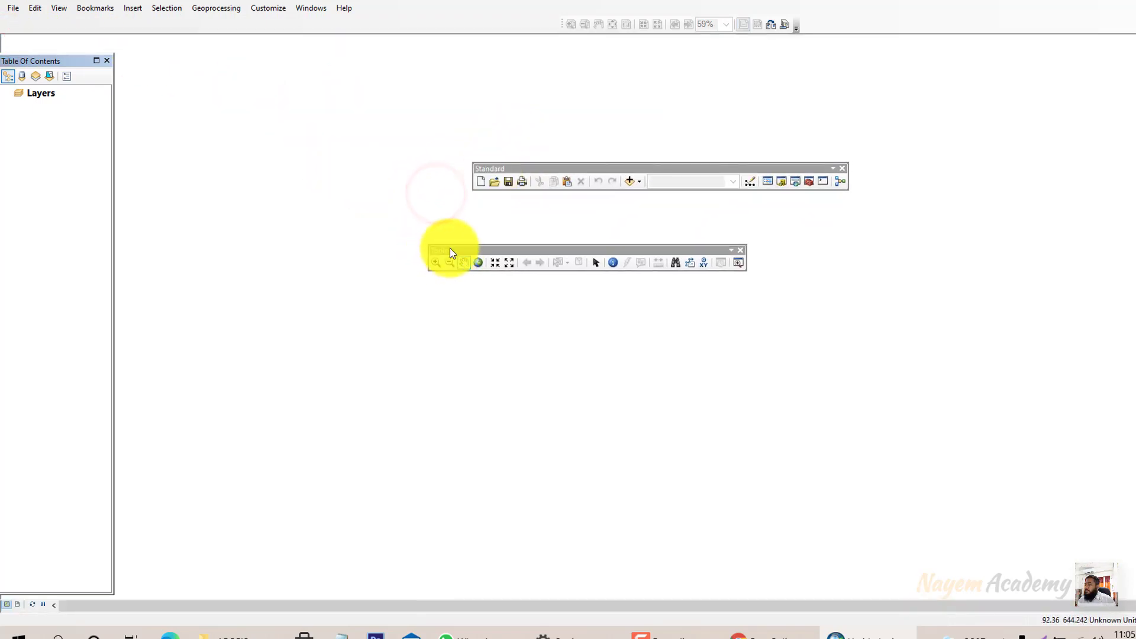
drag(450, 249, 461, 242)
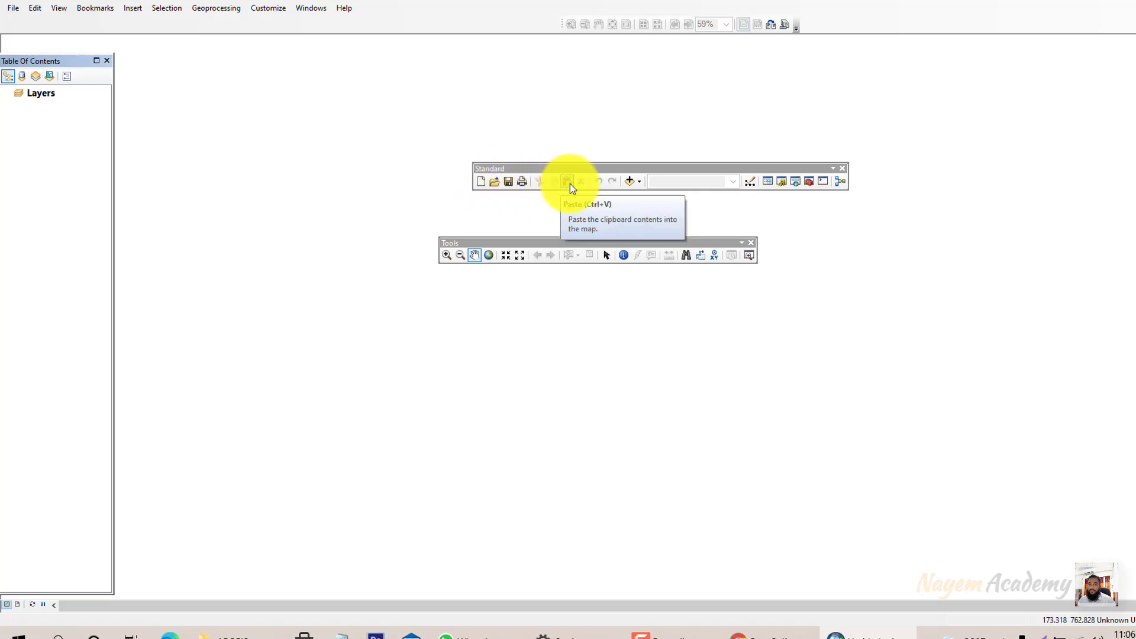
Step: Look at the available options for adding data and expand Toolboxes in the Catalog window
click(637, 183)
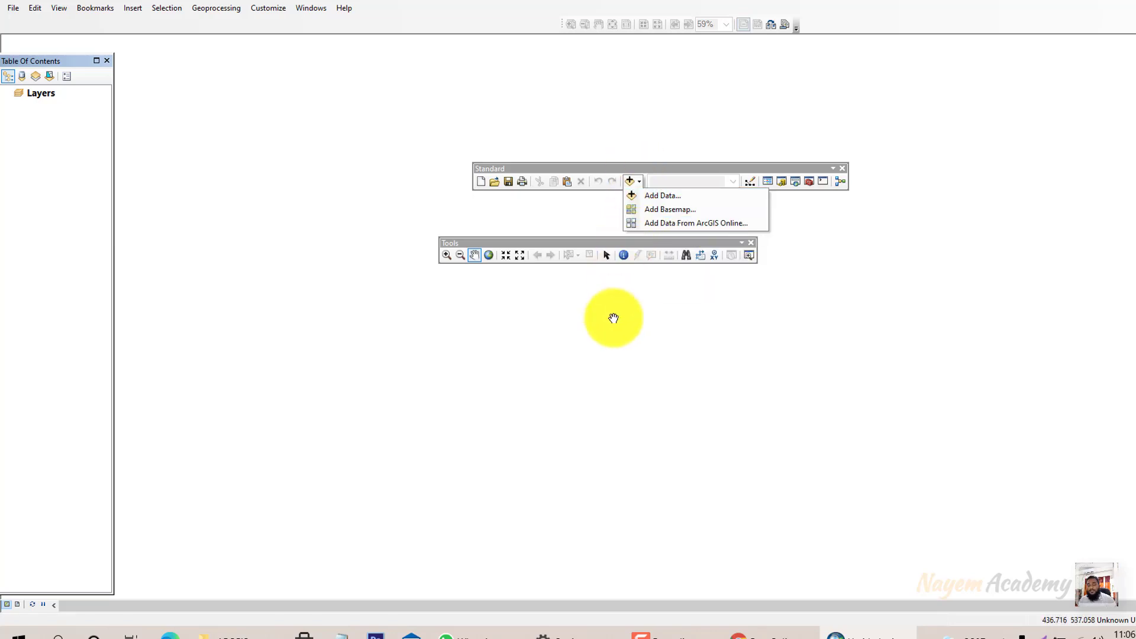
click(690, 114)
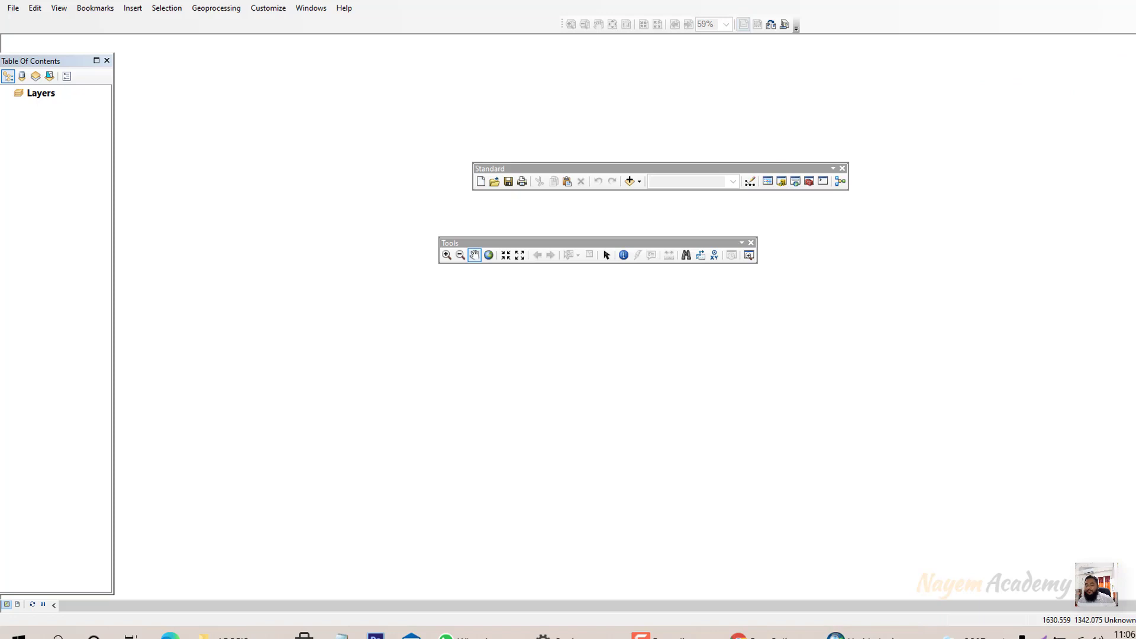
click(1134, 65)
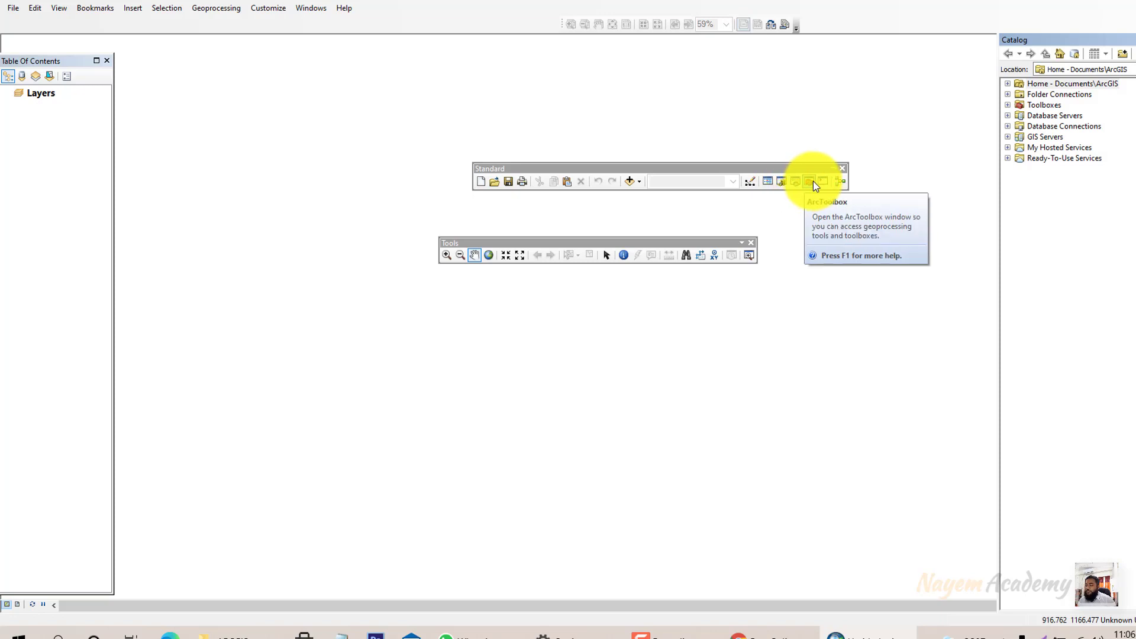
click(1018, 104)
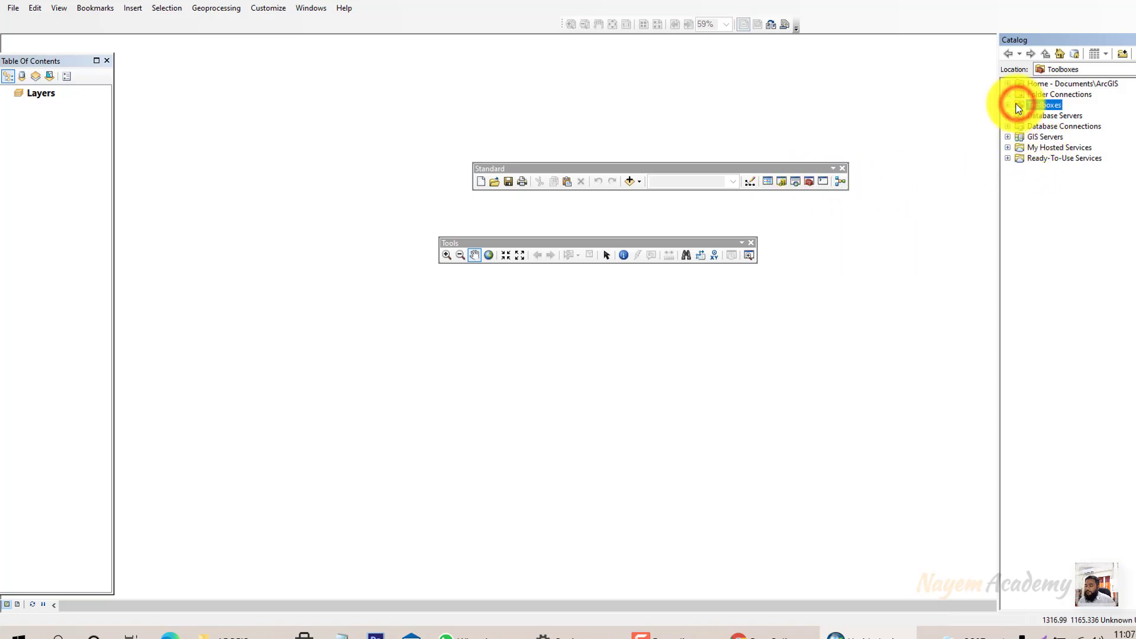
double_click(1018, 105)
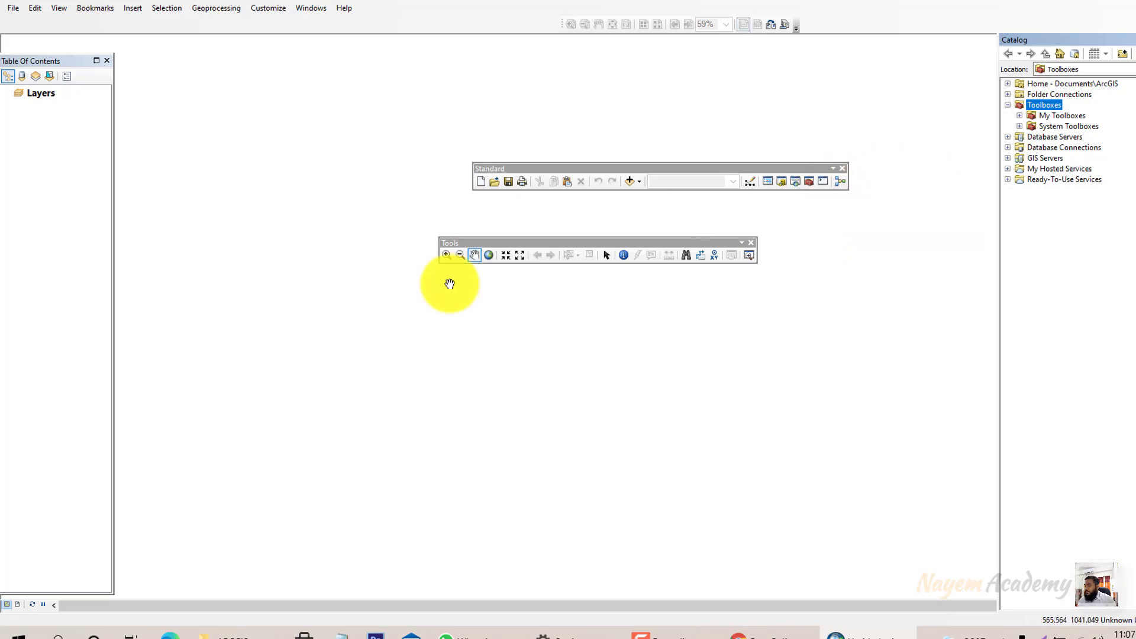
Step: Move the Layout toolbar to the top of the window and dock the Standard and Tools toolbars beneath the main menu
mouse_move(462, 243)
mouse_down()
mouse_move(514, 243)
mouse_move(463, 243)
mouse_up()
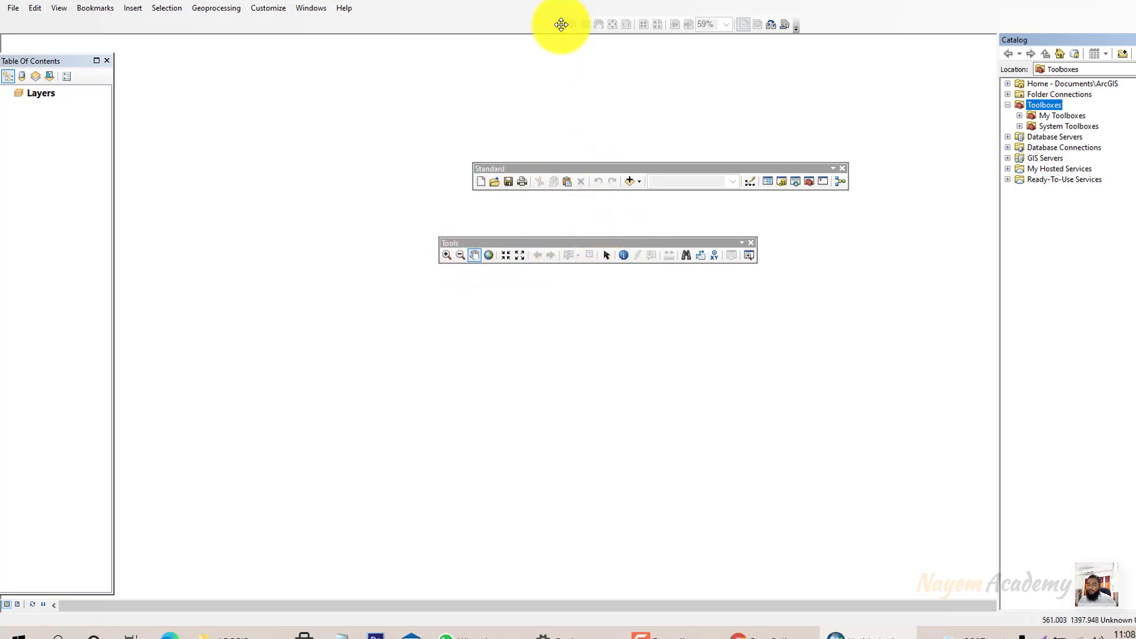
drag(561, 25, 509, 96)
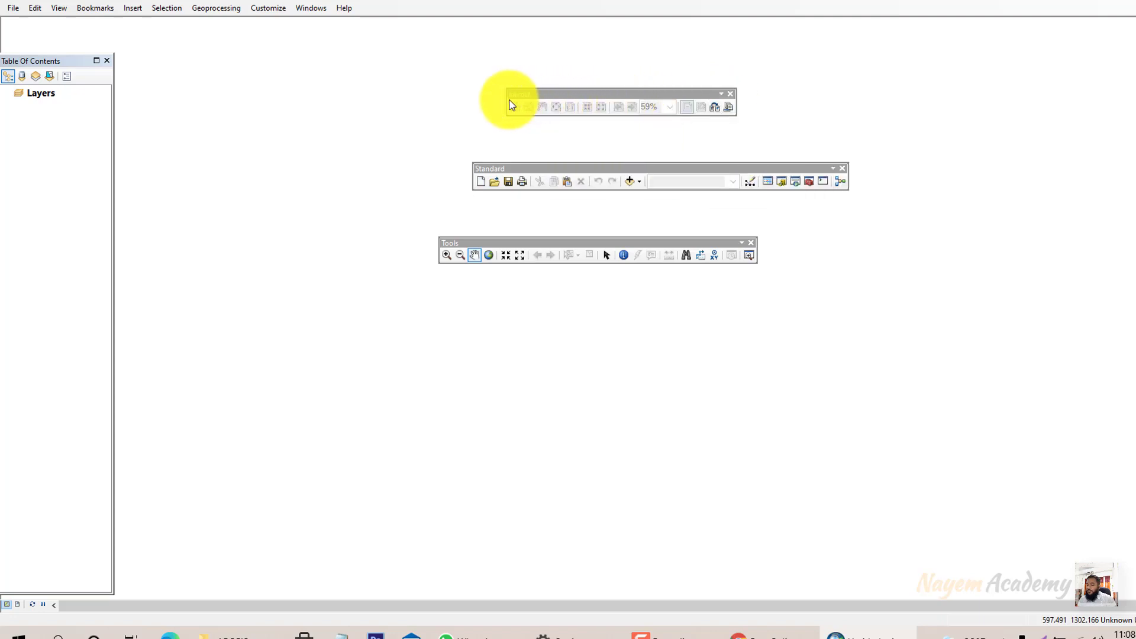
drag(602, 93, 632, 2)
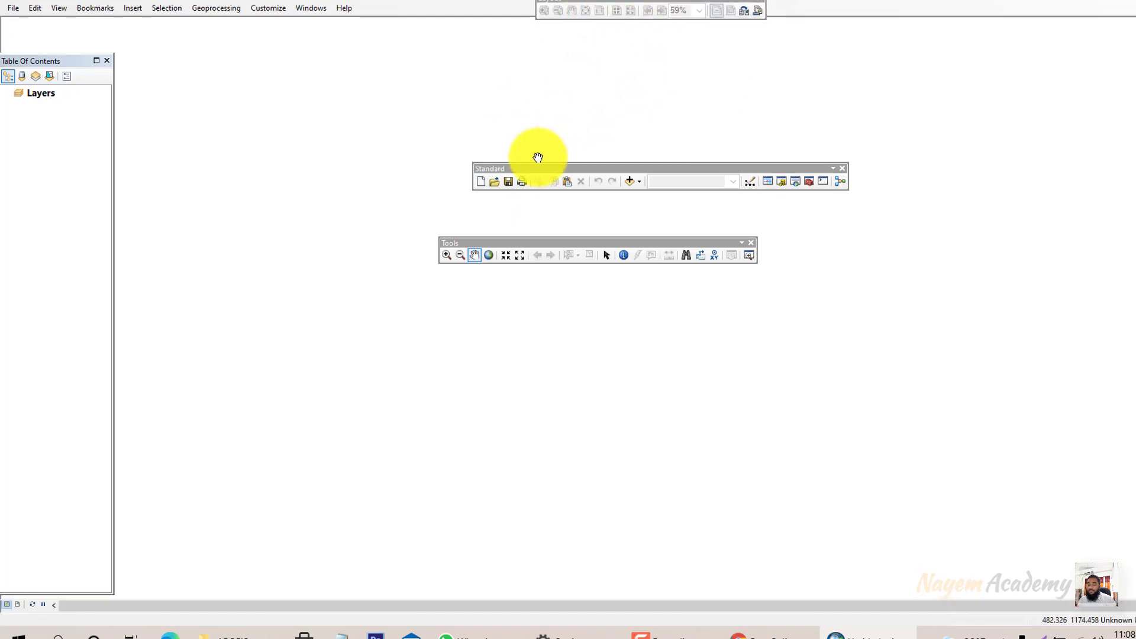
drag(537, 169, 71, 26)
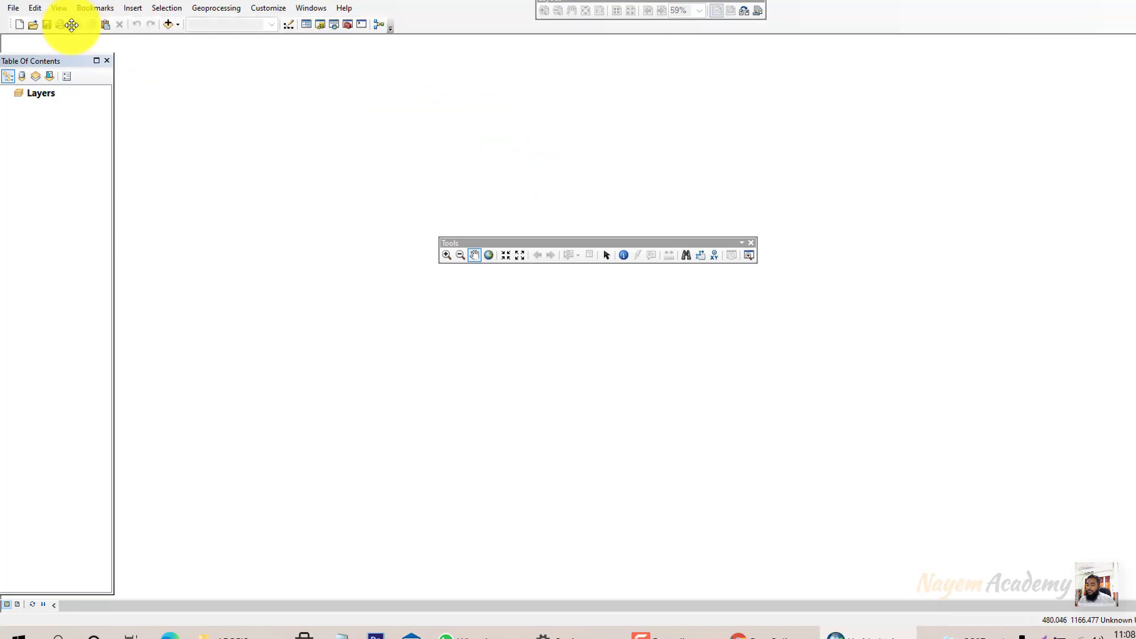
drag(481, 241, 57, 41)
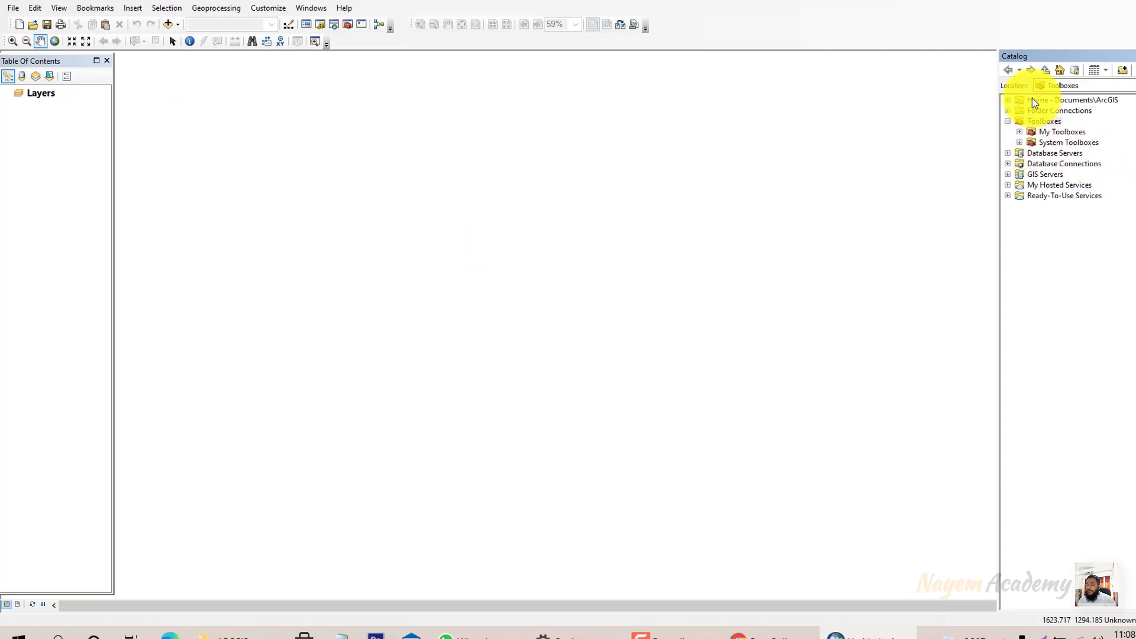
Step: Examine Folder Connections in the Catalog and the folder connection option in the Add Data dialog, adding nothing
click(1021, 111)
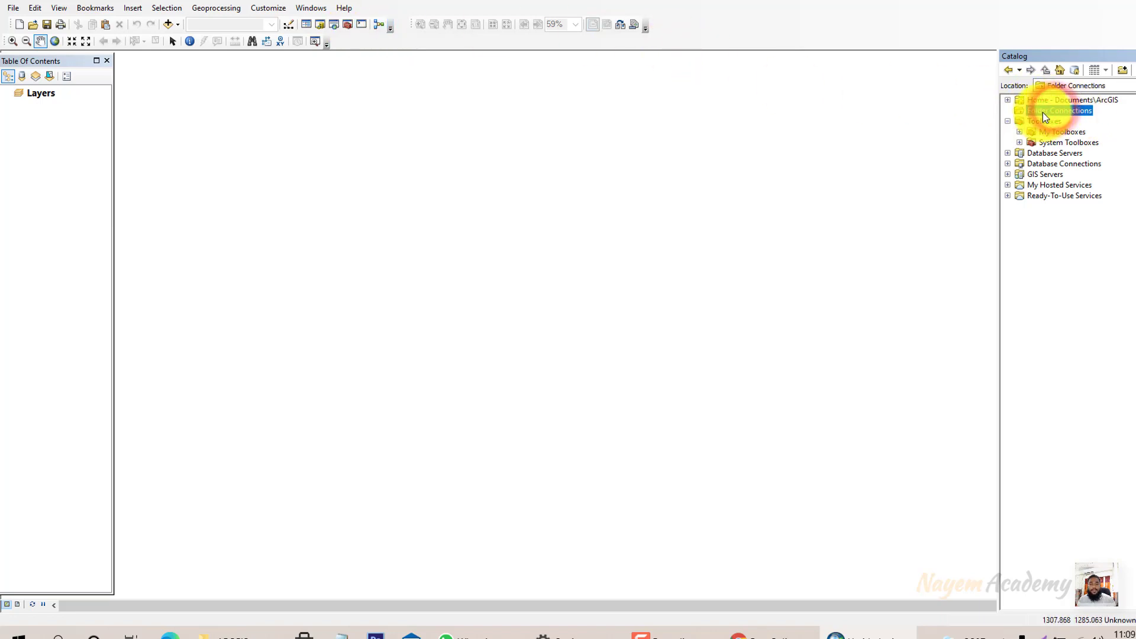
click(172, 25)
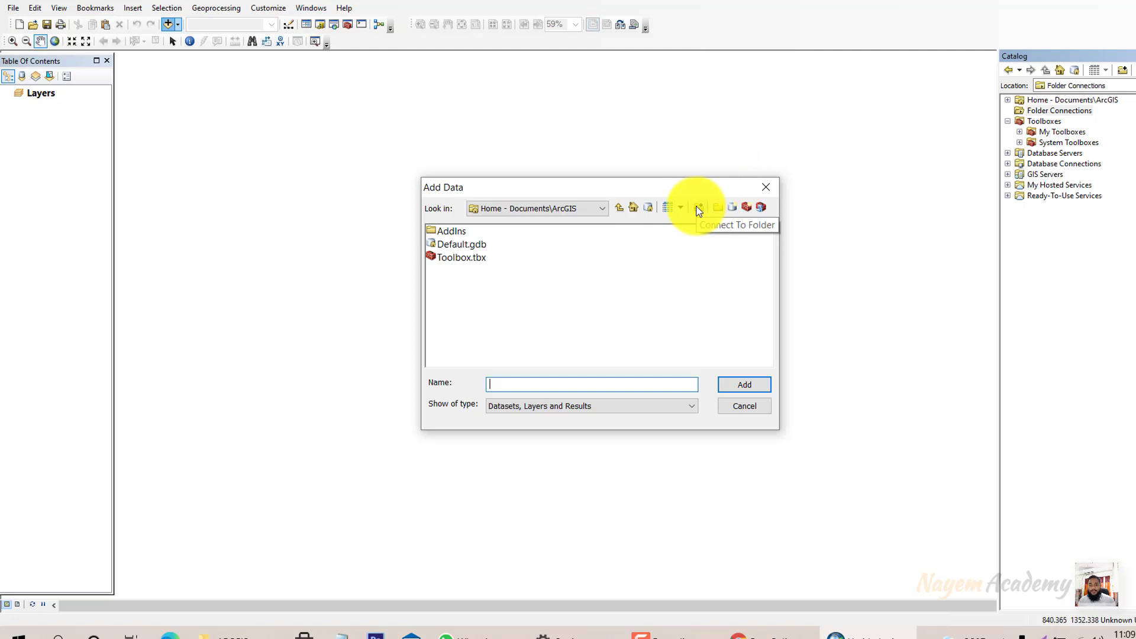
click(765, 187)
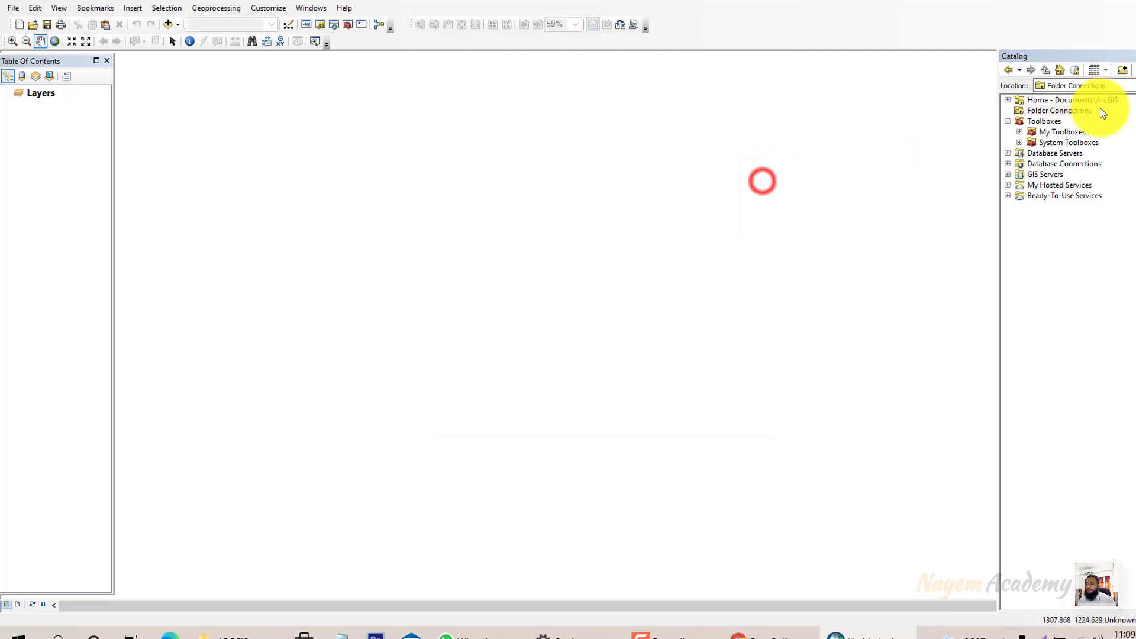
Step: Expand System Toolboxes in the Catalog and examine the contents of Editing Tools and Data Management Tools
click(1032, 135)
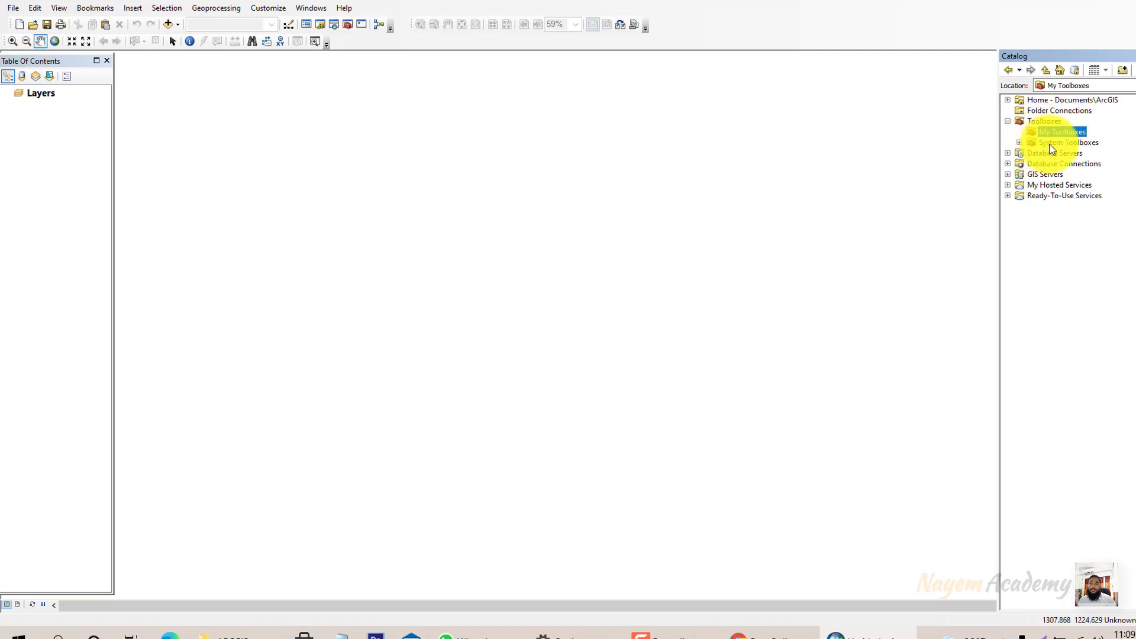
double_click(1050, 143)
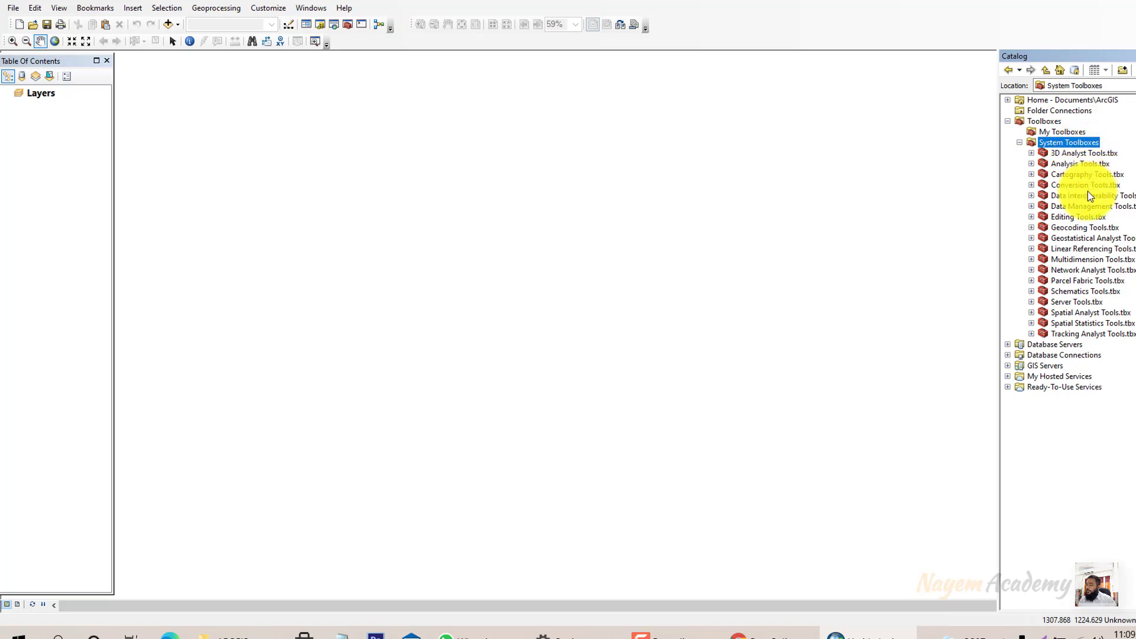
double_click(1065, 218)
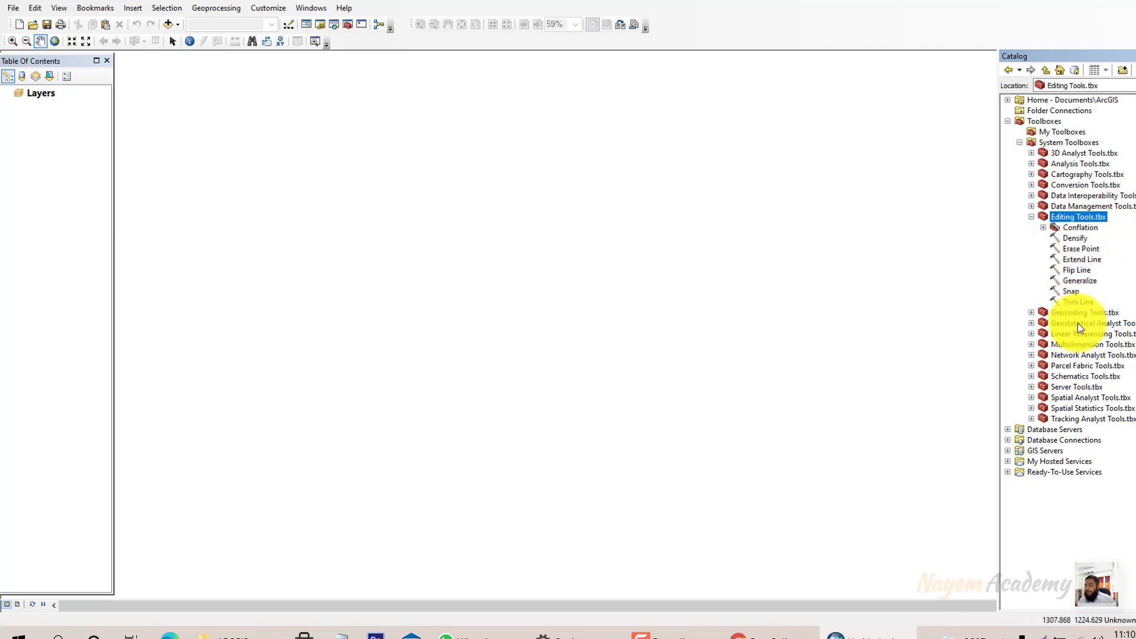
click(1054, 207)
double_click(1053, 207)
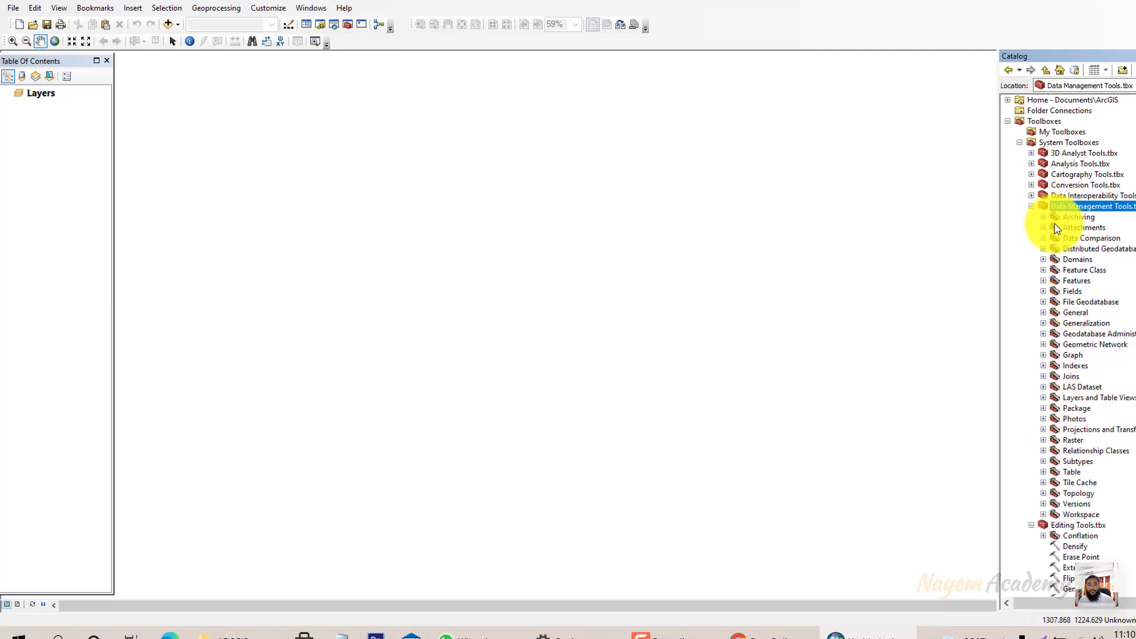
Step: Collapse the Data Management Tools and Editing Tools toolboxes in the Catalog
click(1032, 207)
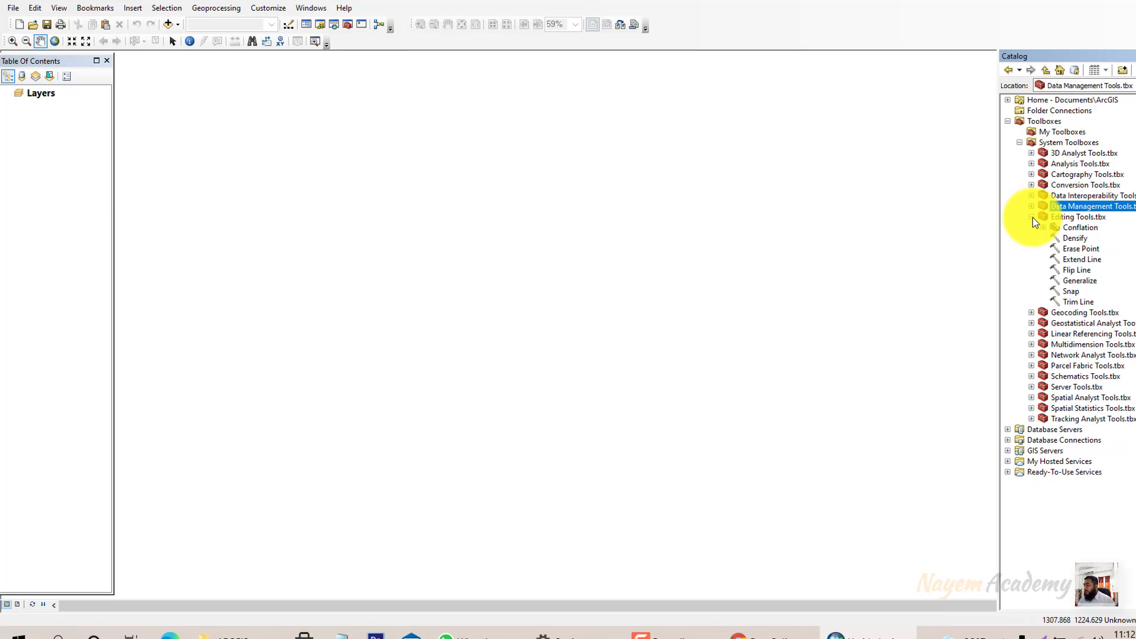
click(1031, 217)
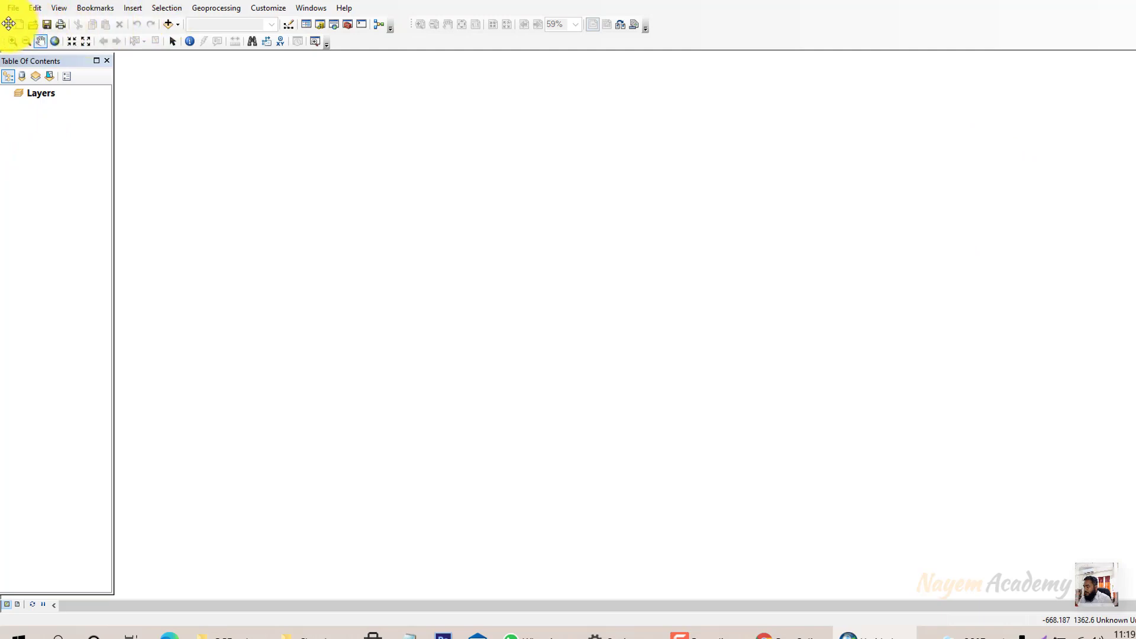
Step: Float the Standard toolbar over the main menu and browse to the CLASS 1 folder in the Add Data dialog
mouse_move(11, 24)
mouse_down()
mouse_move(310, 190)
mouse_move(94, 9)
mouse_move(2, 14)
mouse_up()
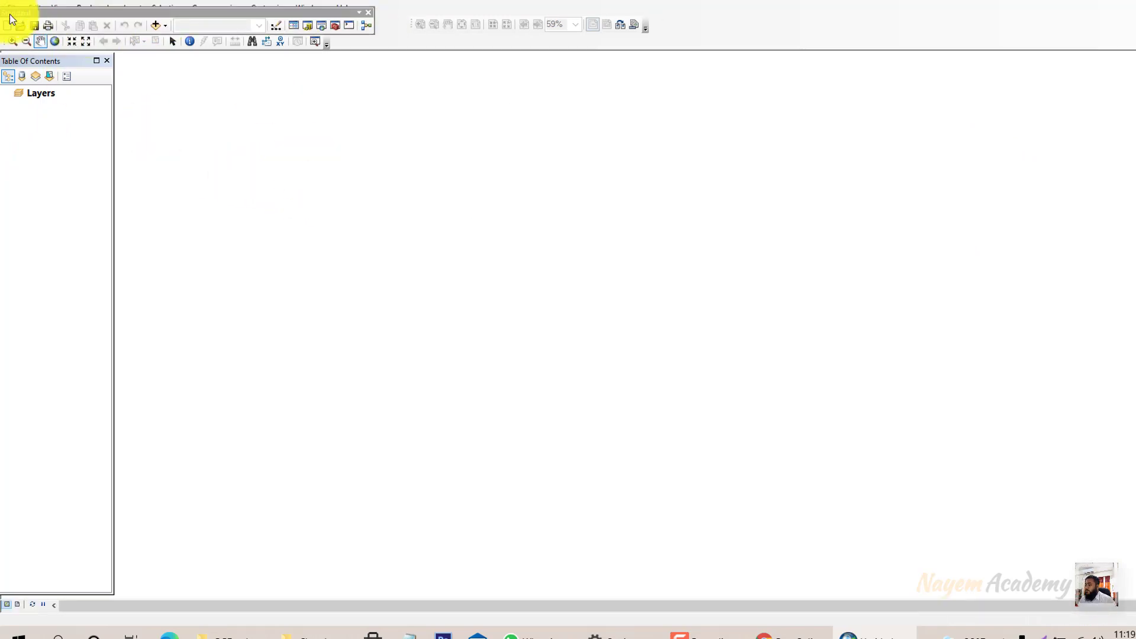
click(167, 28)
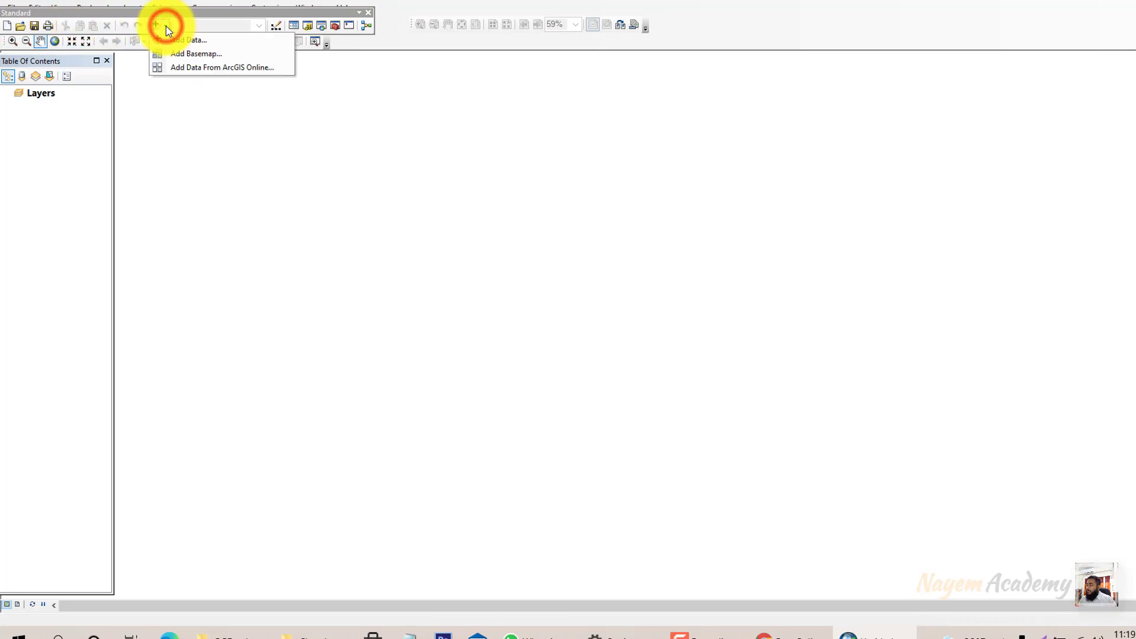
click(157, 29)
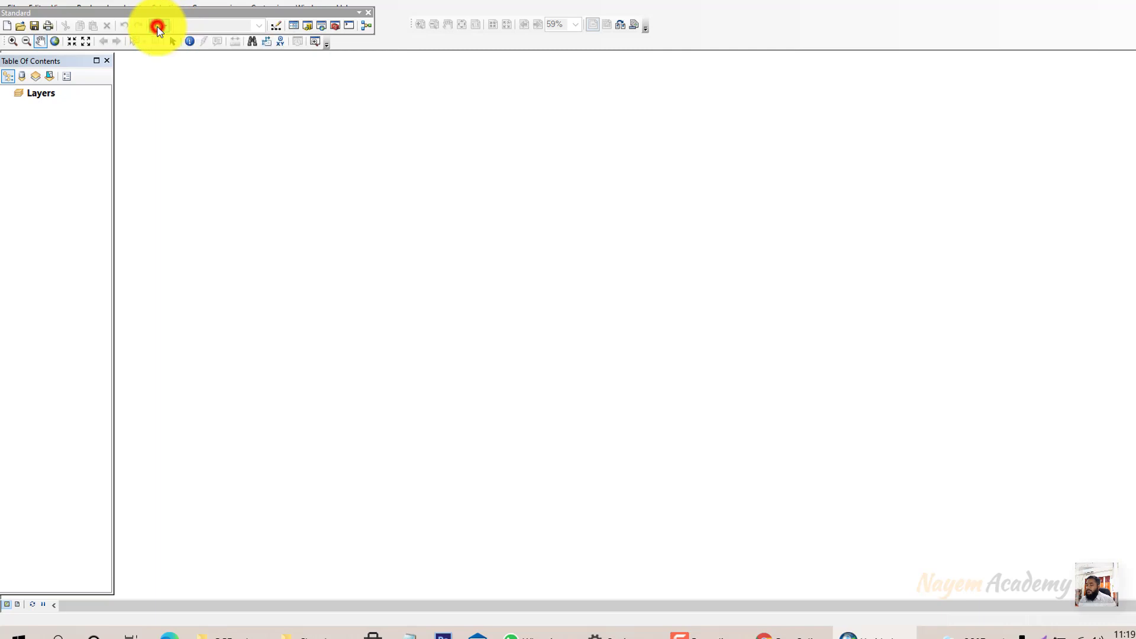
click(157, 30)
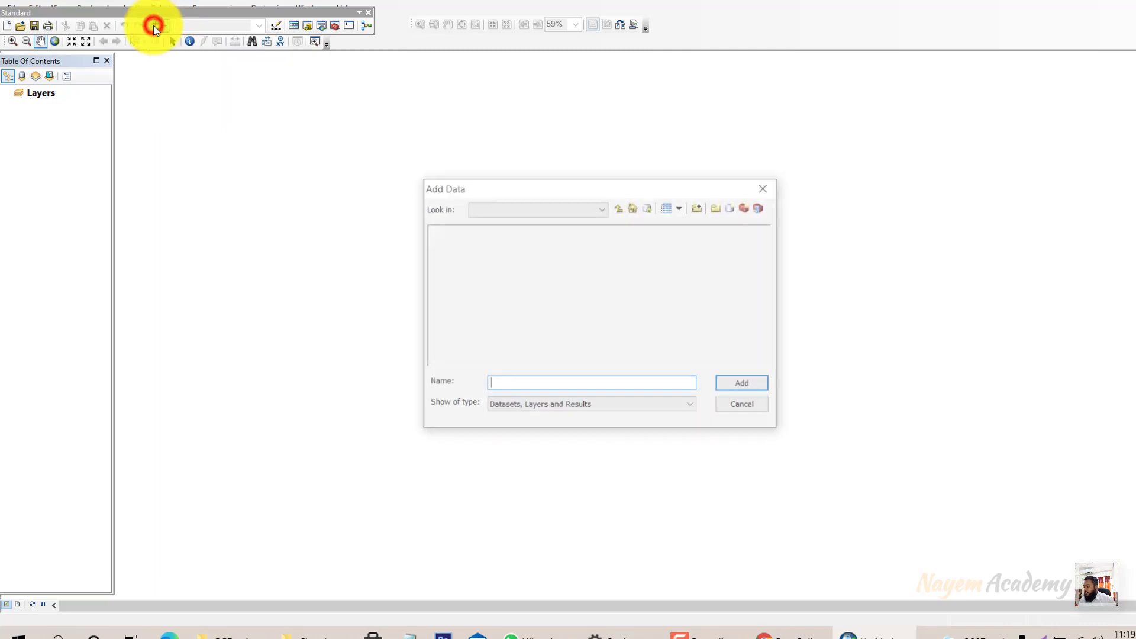
click(620, 208)
click(620, 208)
double_click(453, 231)
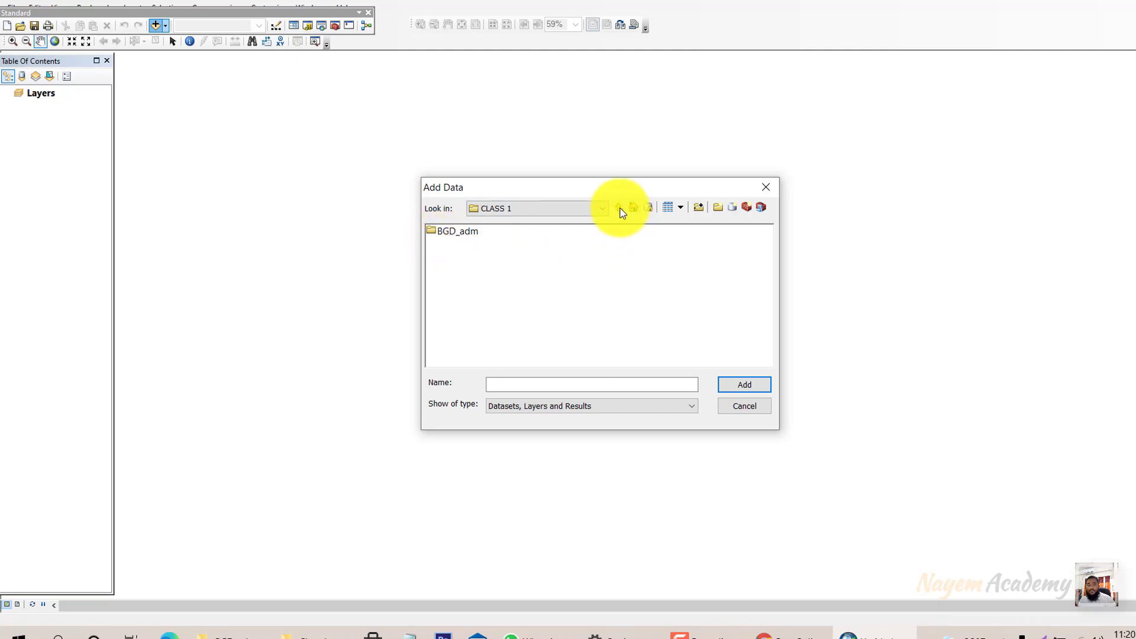
Step: Create a folder connection to the Desktop's GIS folder from the Add Data dialog
click(703, 208)
scroll(573, 285, down, 1)
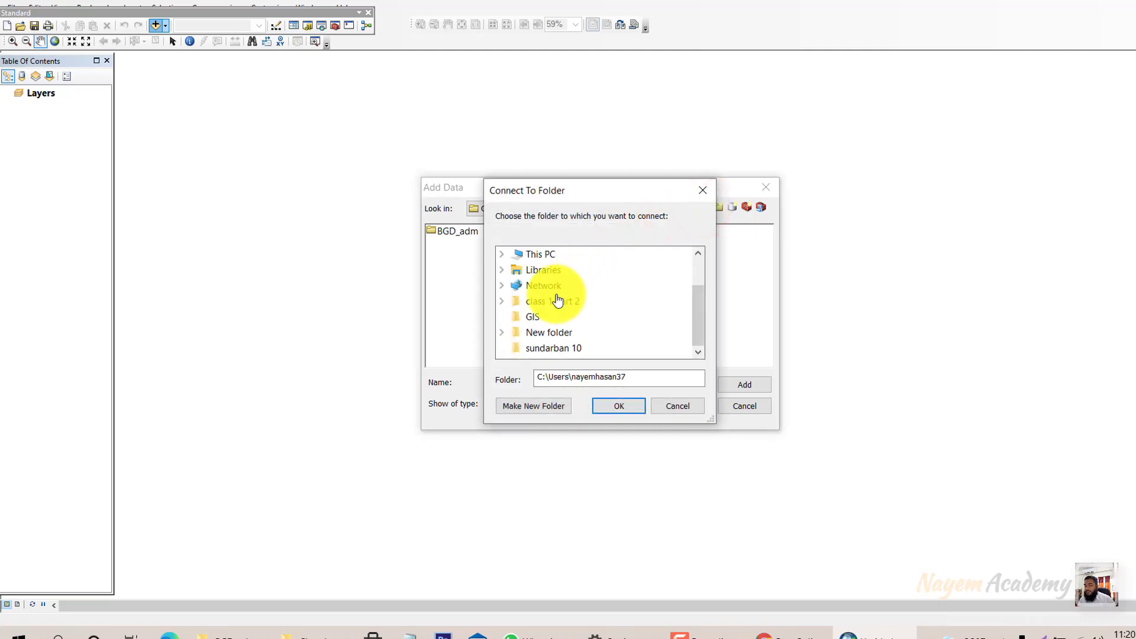
click(533, 318)
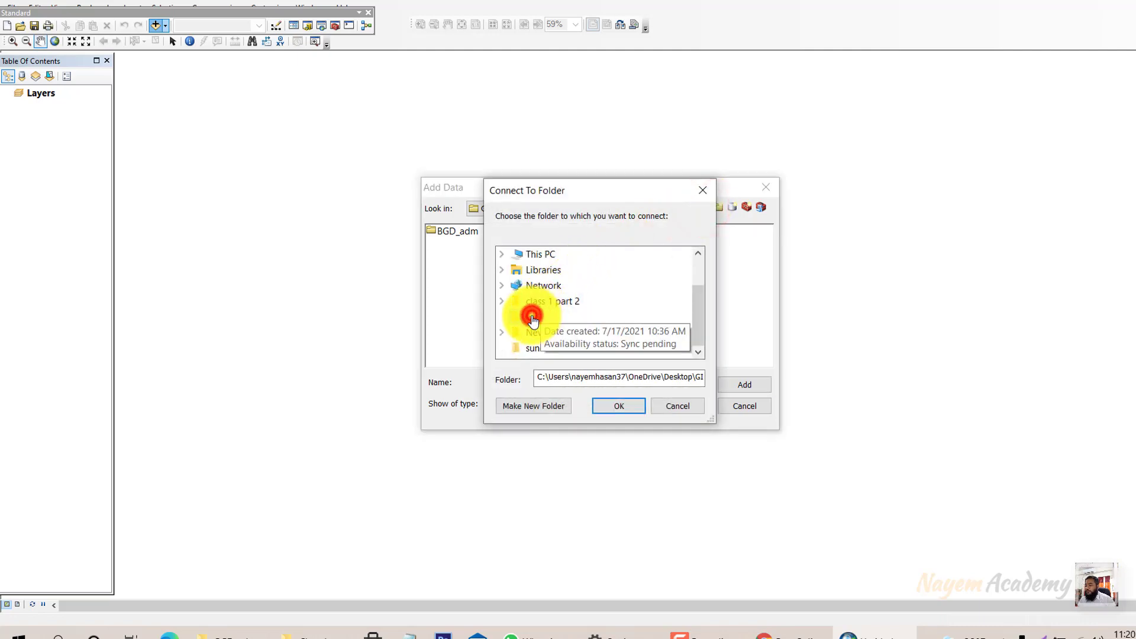
click(620, 406)
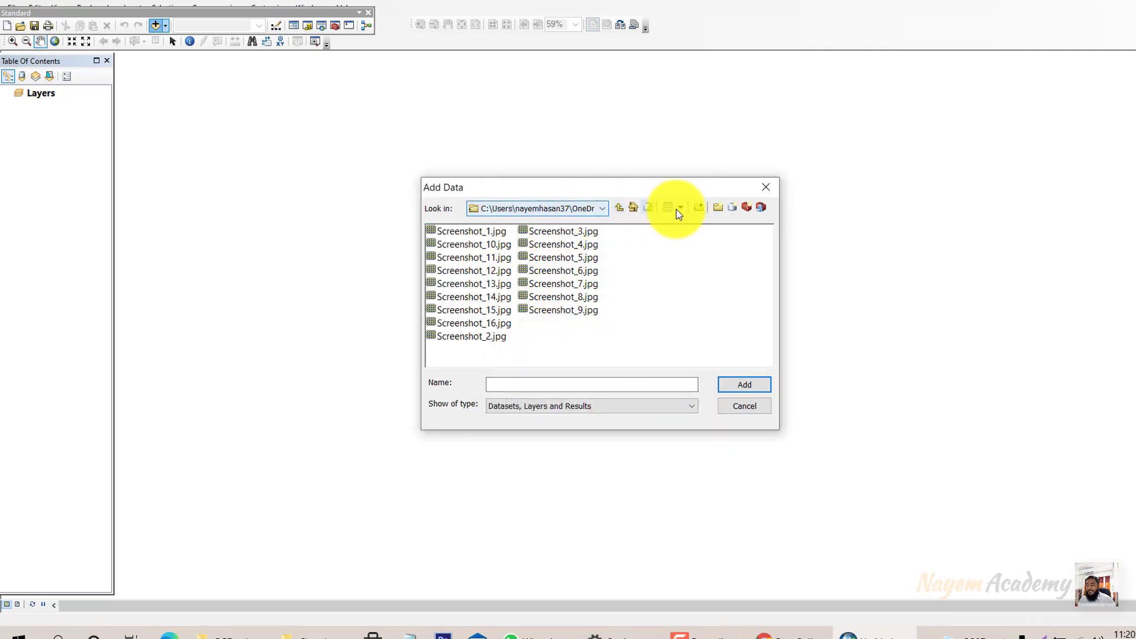
Step: Add BGD_adm0.shp to the map from the BGD_adm folder inside CLASS 1 of the H:\arc gis training course connection
click(570, 206)
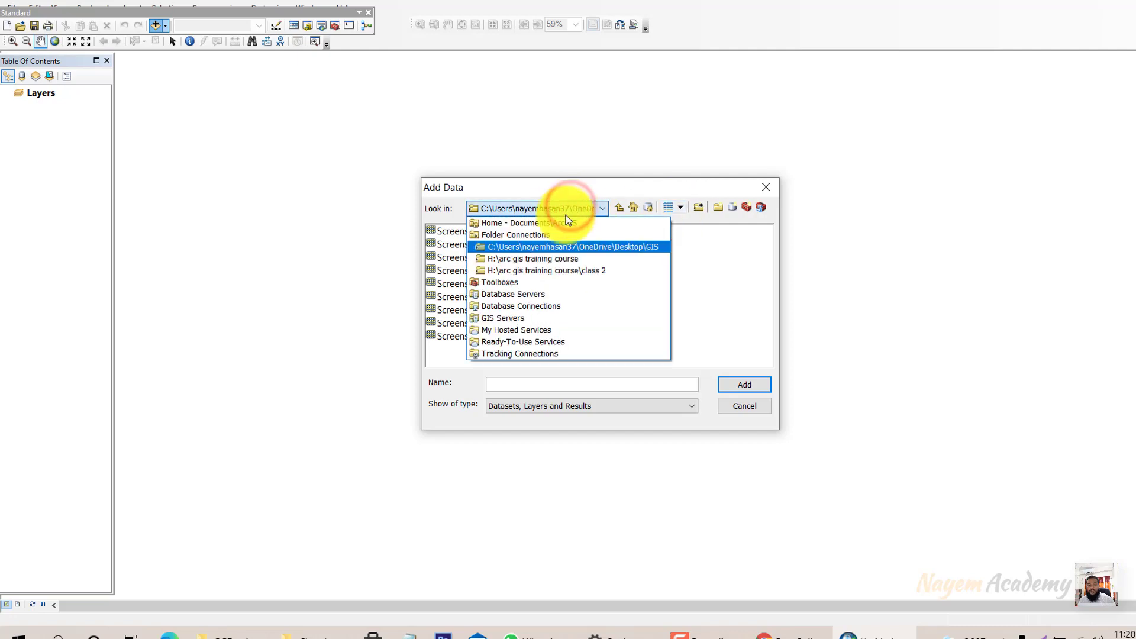
click(571, 259)
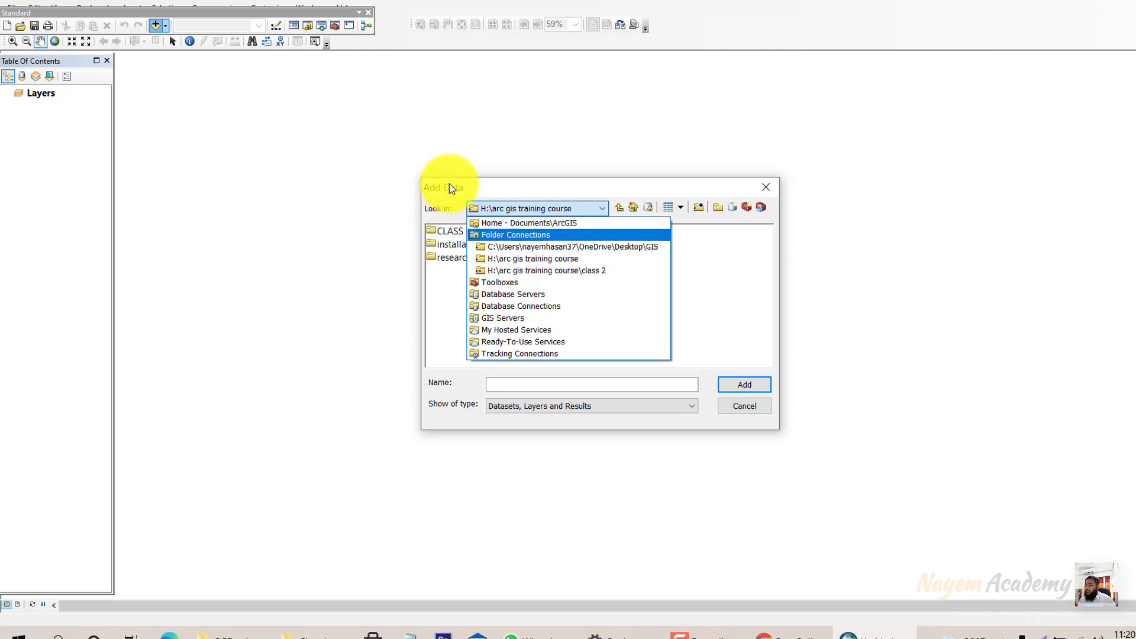
click(534, 259)
click(454, 233)
double_click(454, 232)
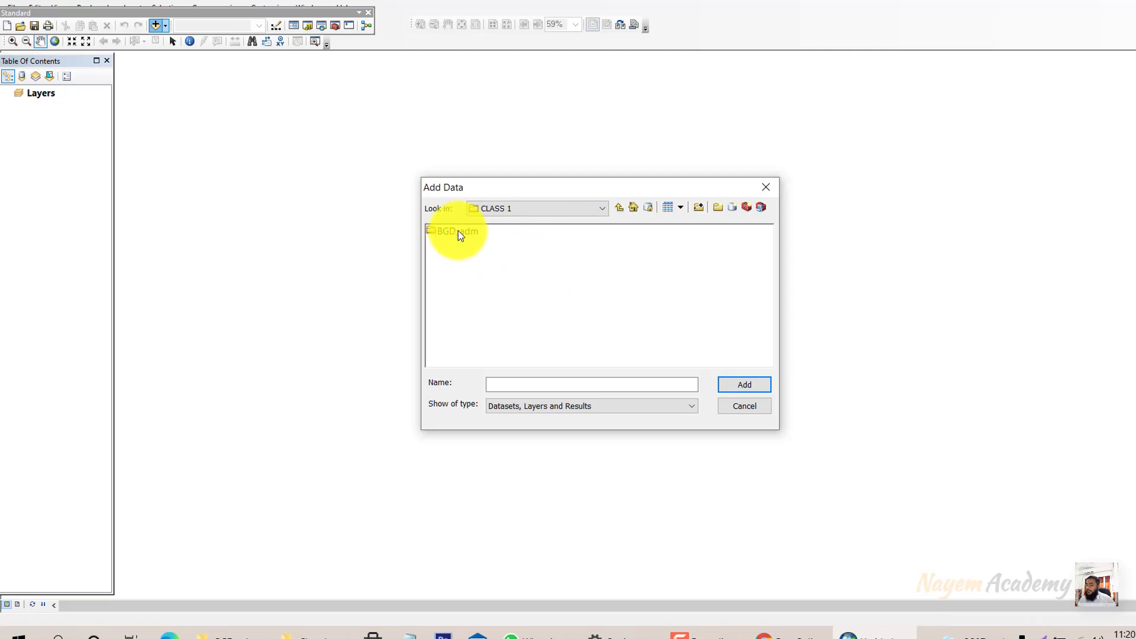
double_click(458, 230)
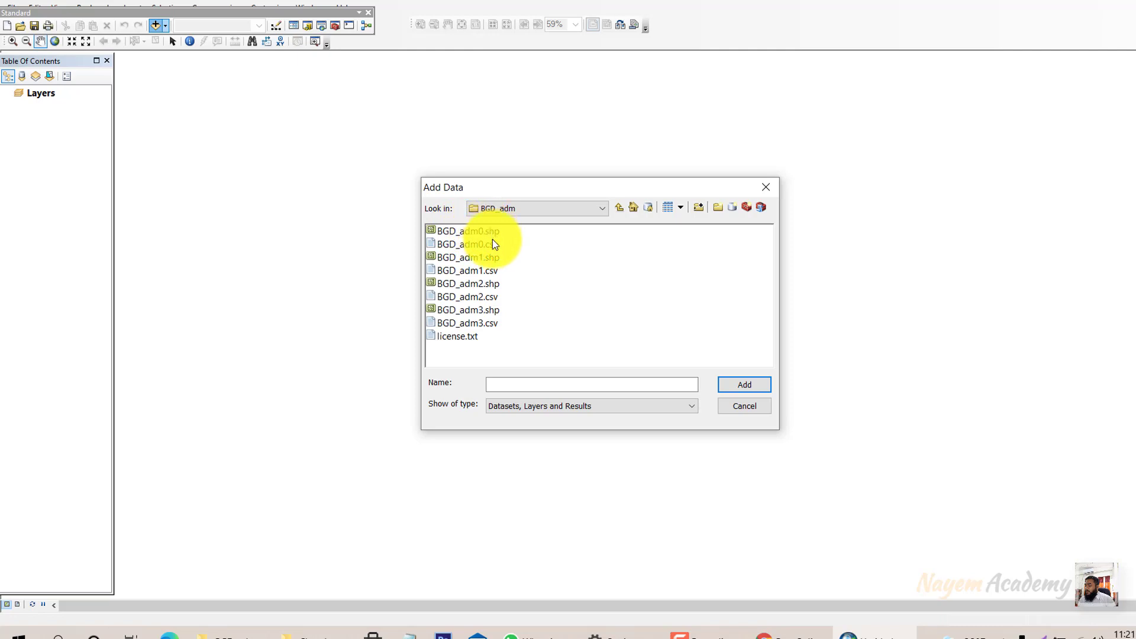
click(491, 233)
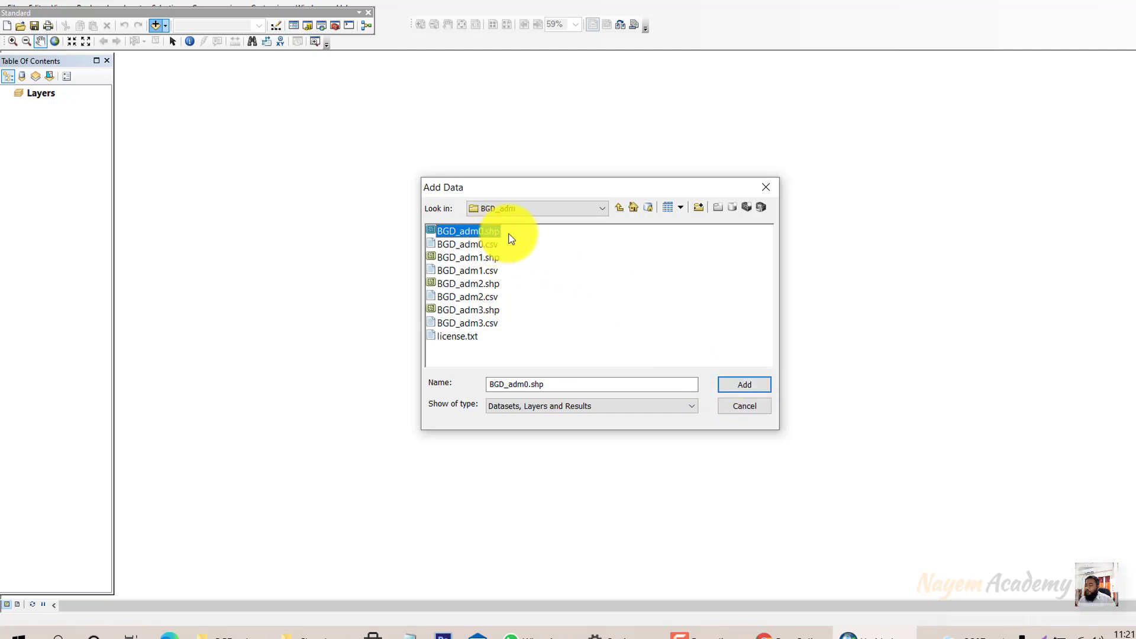
click(742, 388)
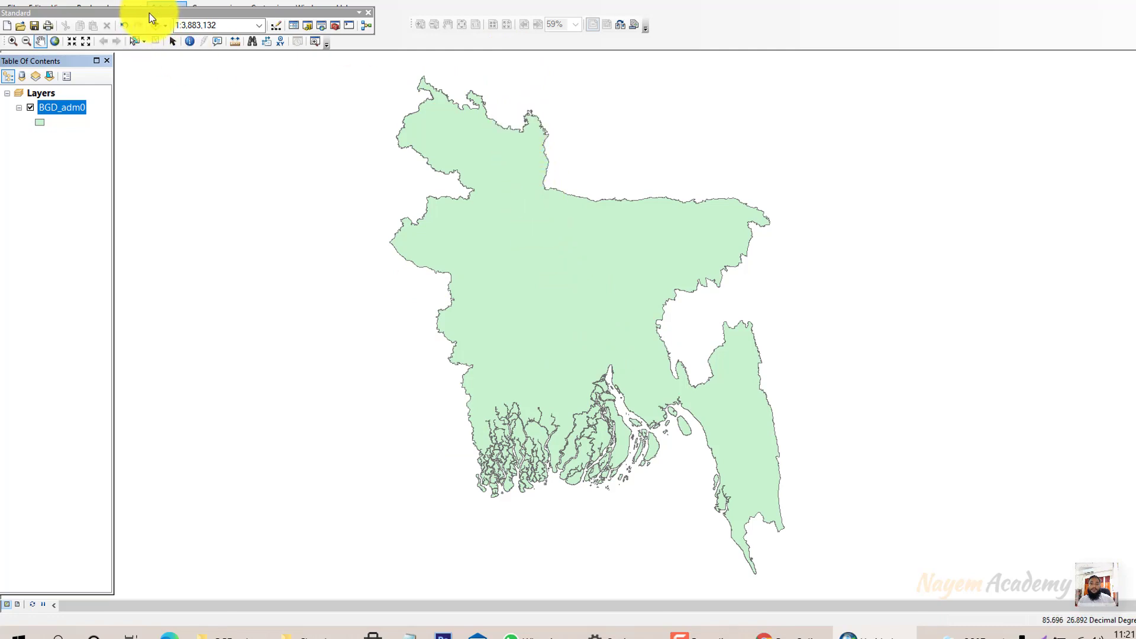
Step: Zoom in on the northwestern part of the country with a box, and zoom back out with another box
click(13, 43)
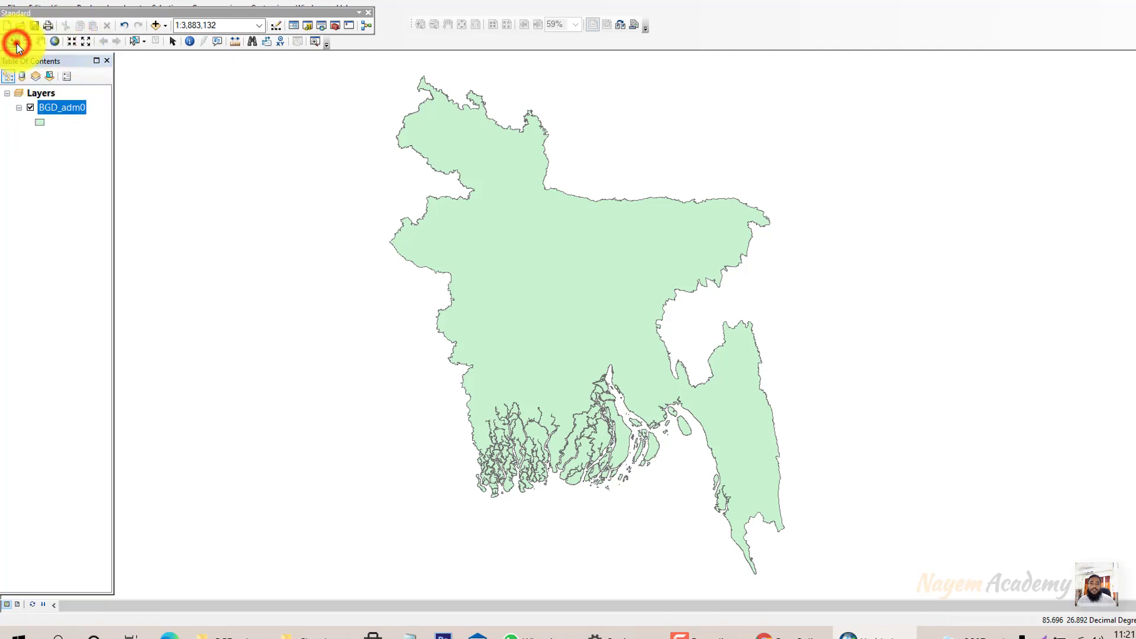
drag(392, 87, 519, 196)
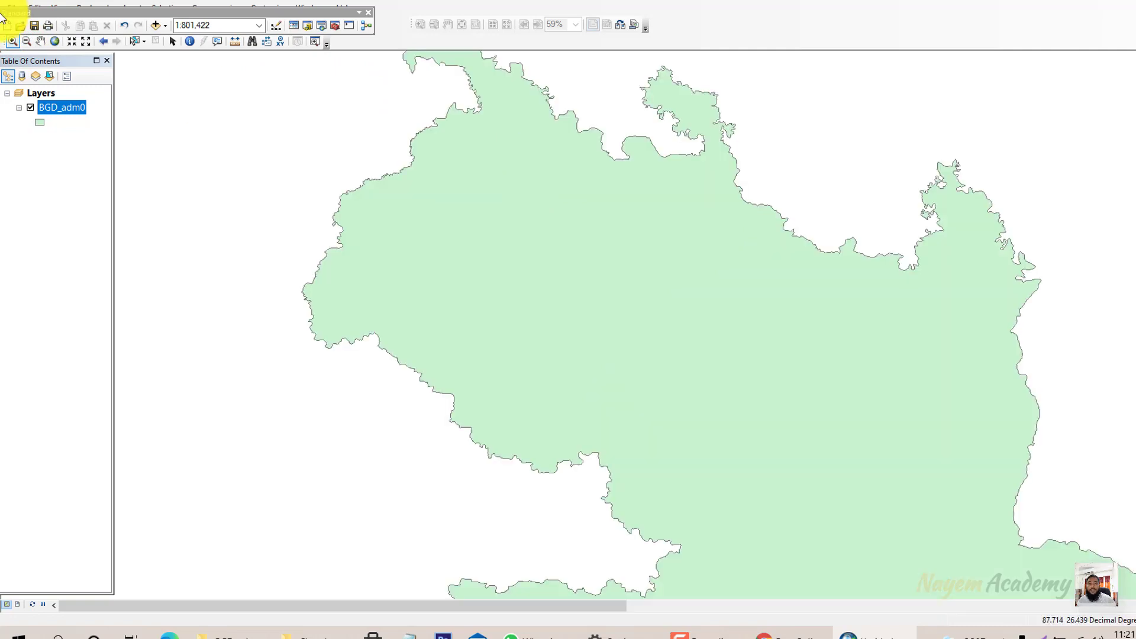
click(27, 42)
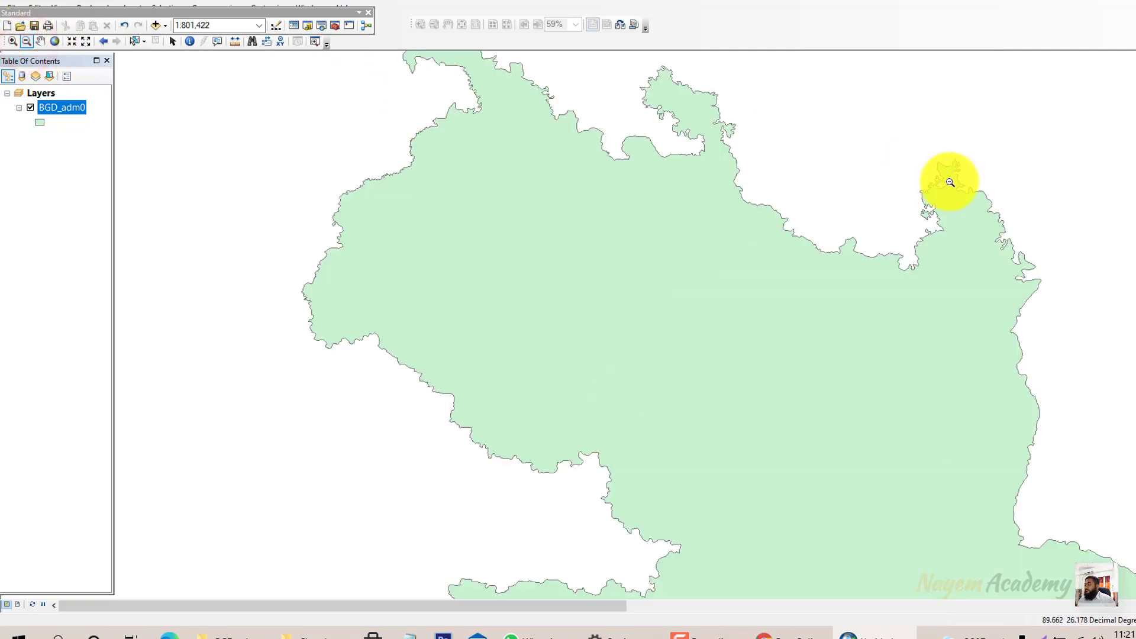
drag(830, 174, 1040, 377)
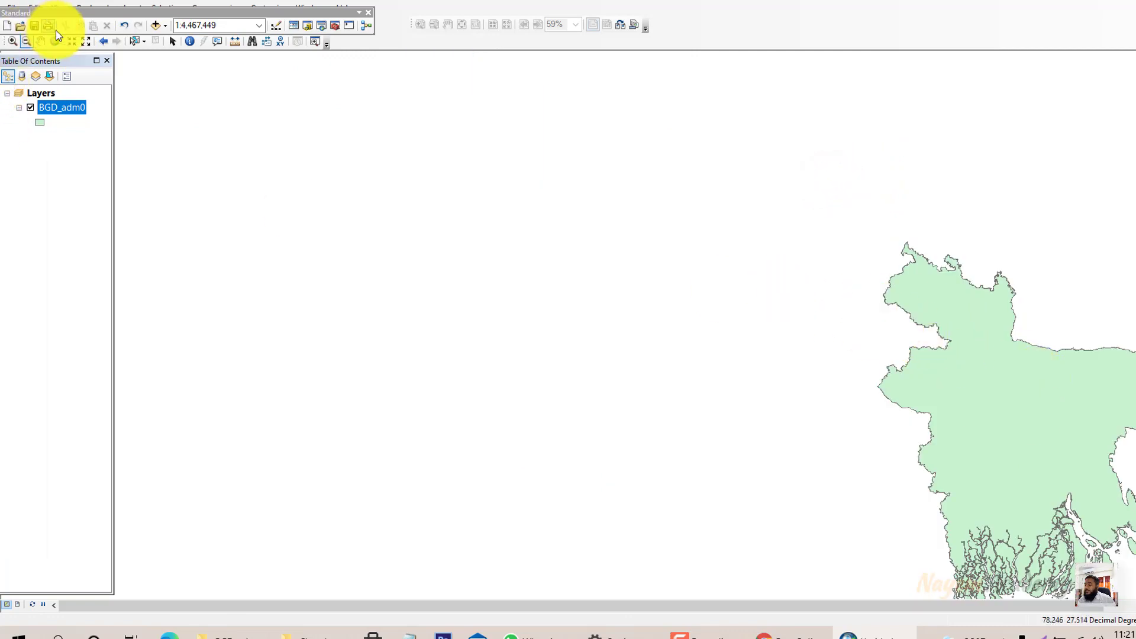
Step: Pan the country back to the middle of the view, zoom in on its north and restore the full extent
click(41, 41)
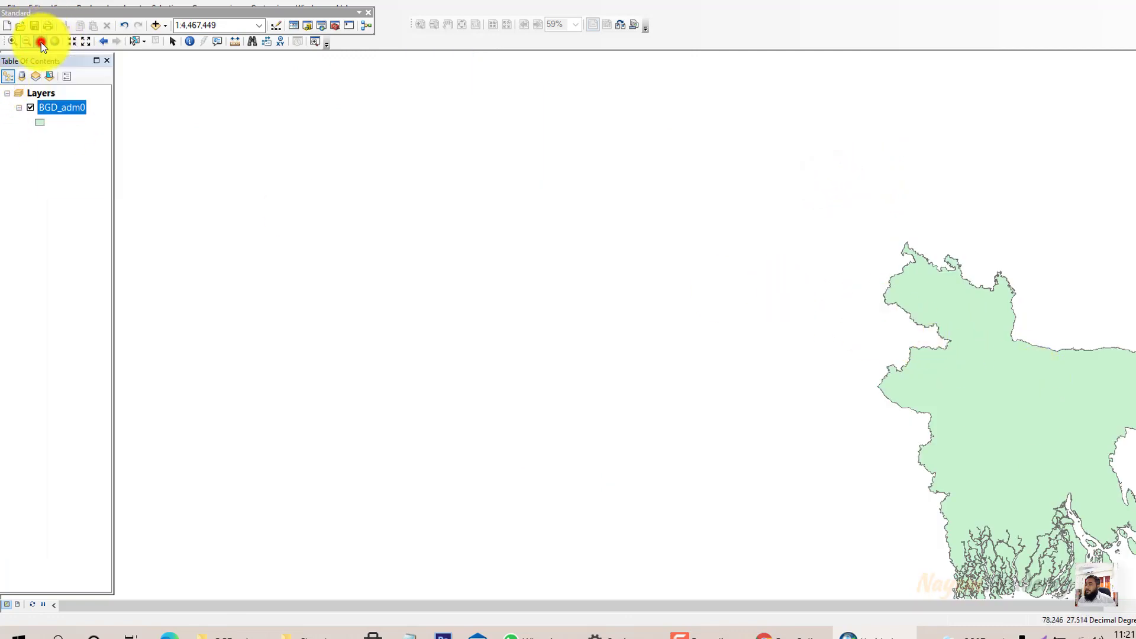
drag(1025, 421, 608, 306)
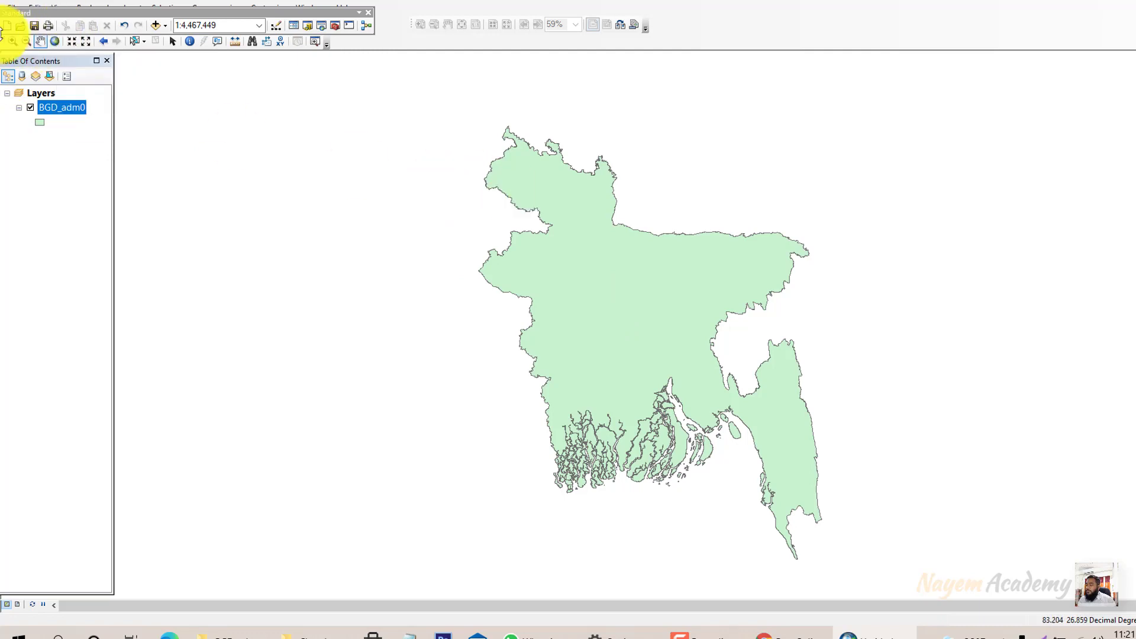
drag(464, 145, 649, 246)
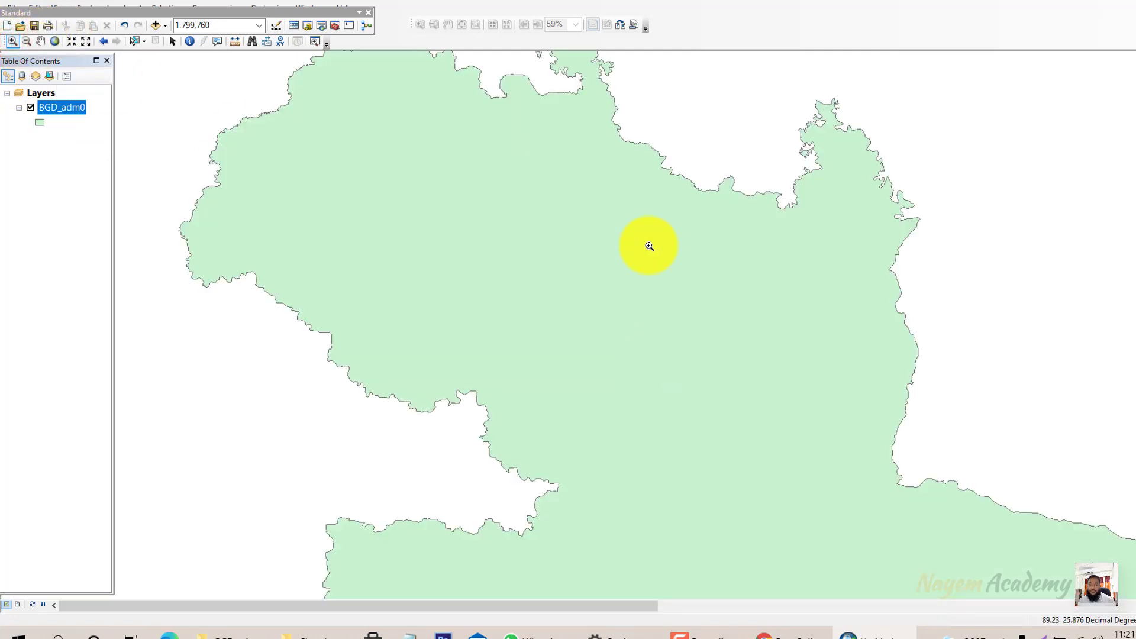
click(55, 41)
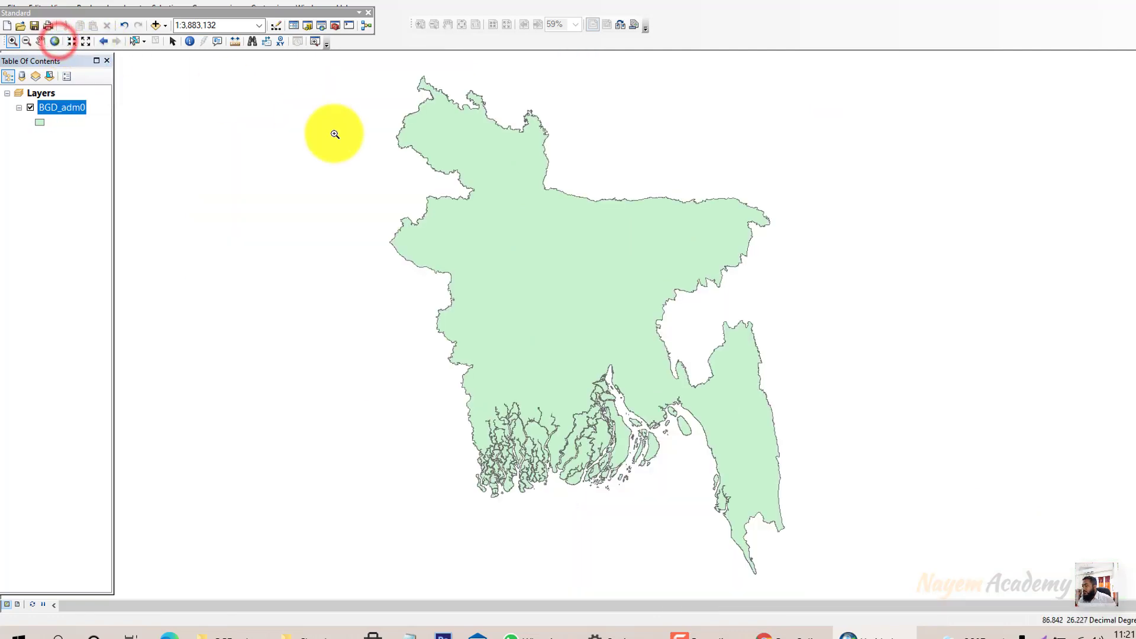
Step: Use Fixed Zoom In to reach a scale of 1:1,000,000 and Fixed Zoom Out to return to 1:4,000,000
click(73, 41)
click(72, 41)
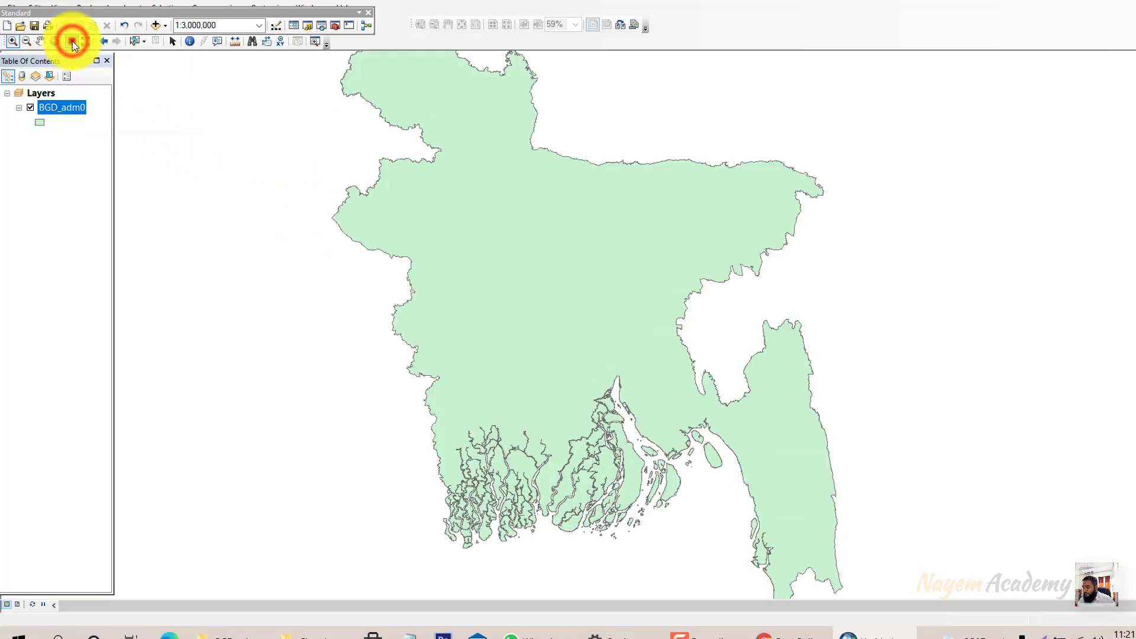
click(72, 40)
click(72, 41)
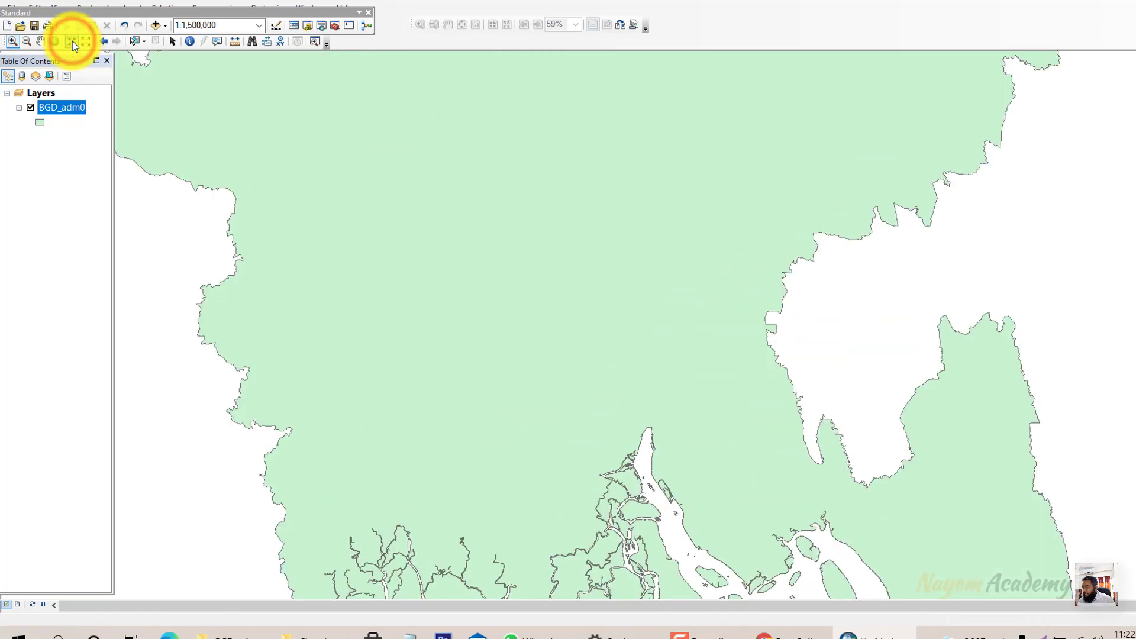
click(72, 41)
click(72, 41)
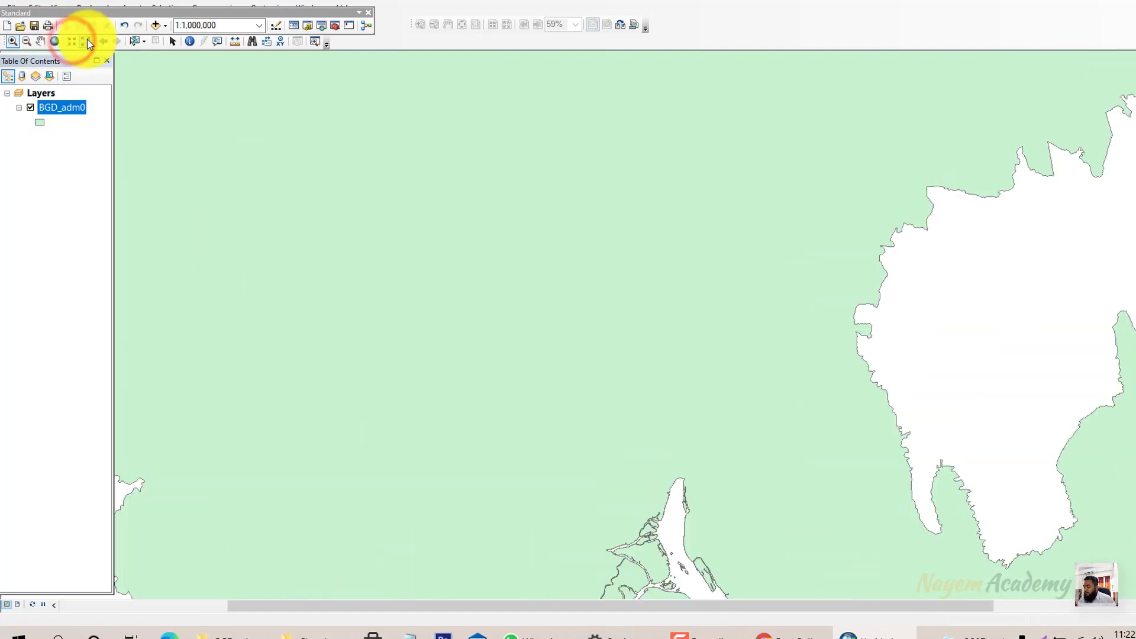
click(87, 40)
click(87, 41)
click(87, 40)
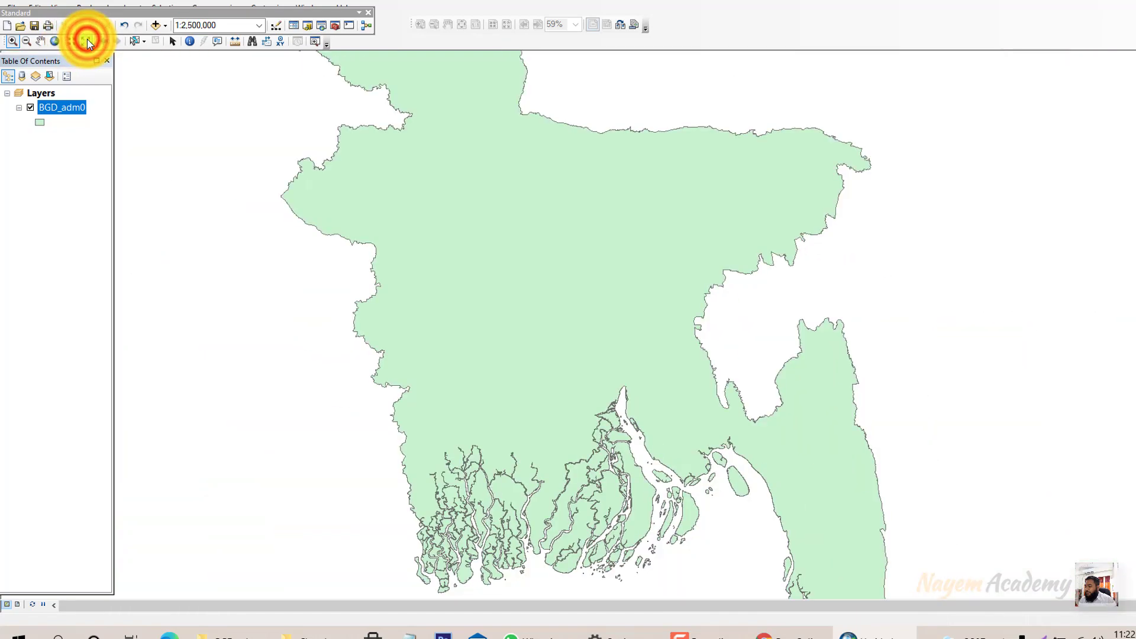
click(87, 40)
click(87, 40)
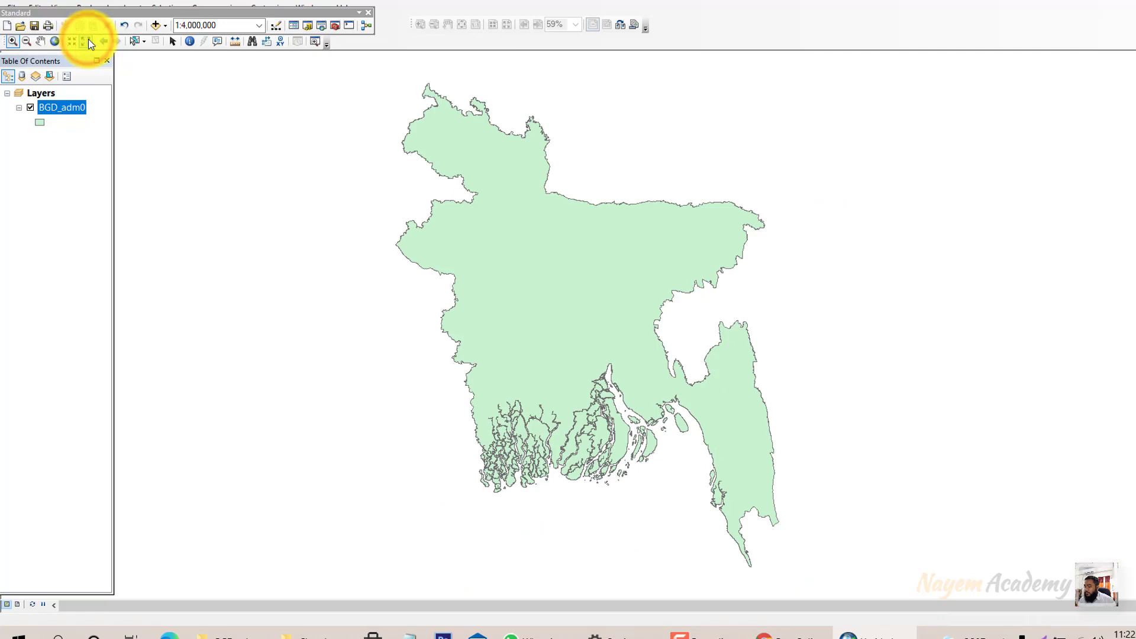
Step: Add the BGD_adm2.shp shapefile from the BGD_adm folder to the map
click(142, 45)
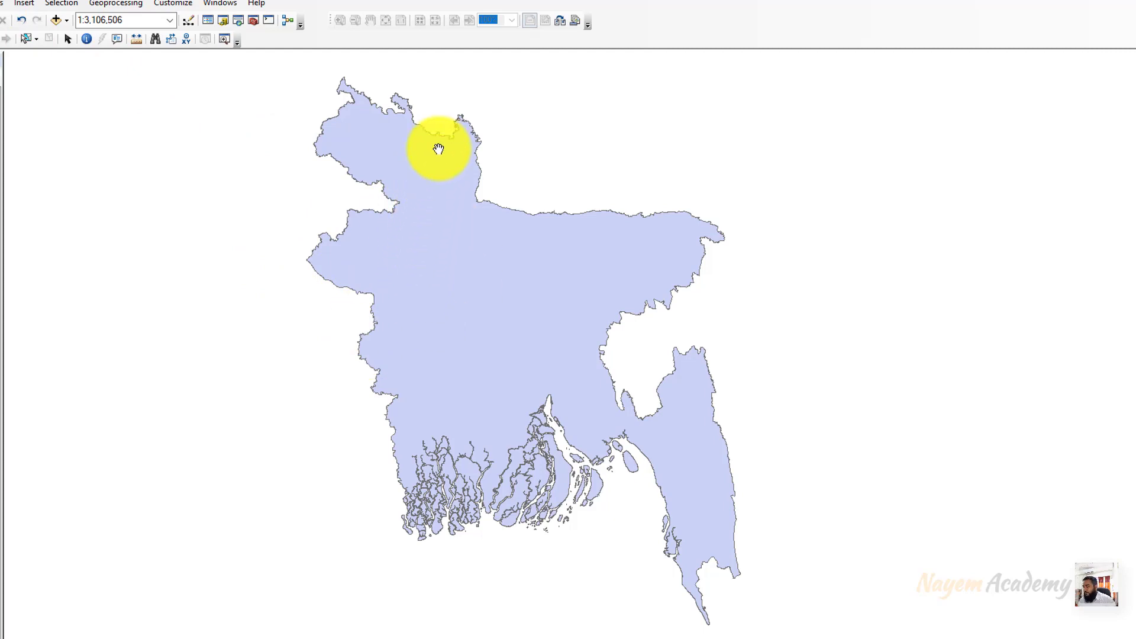
click(56, 19)
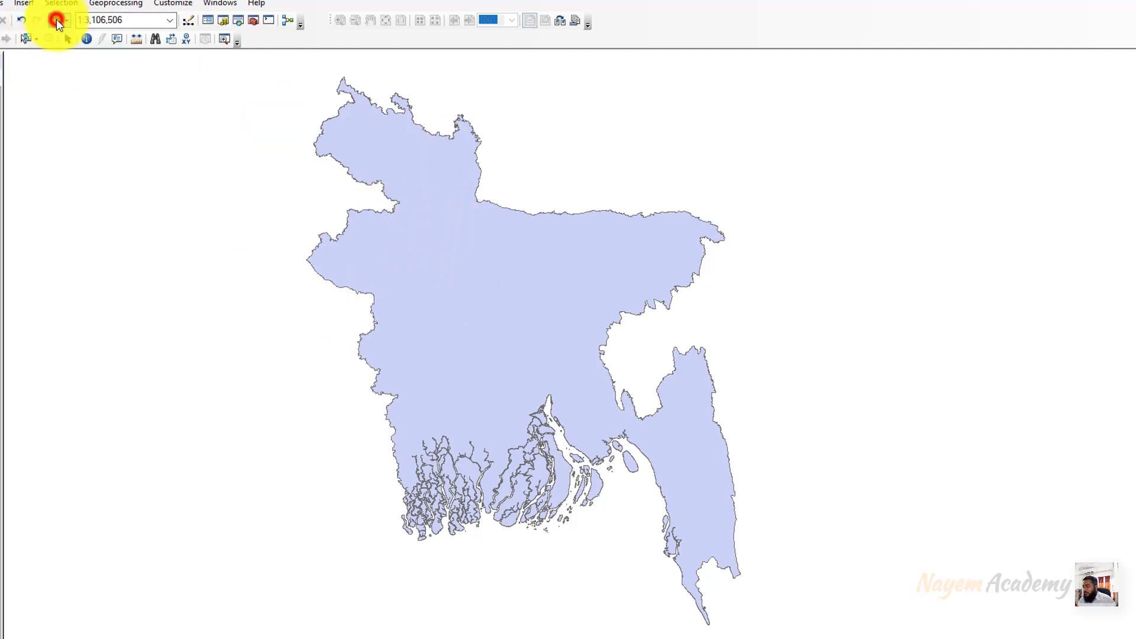
click(393, 305)
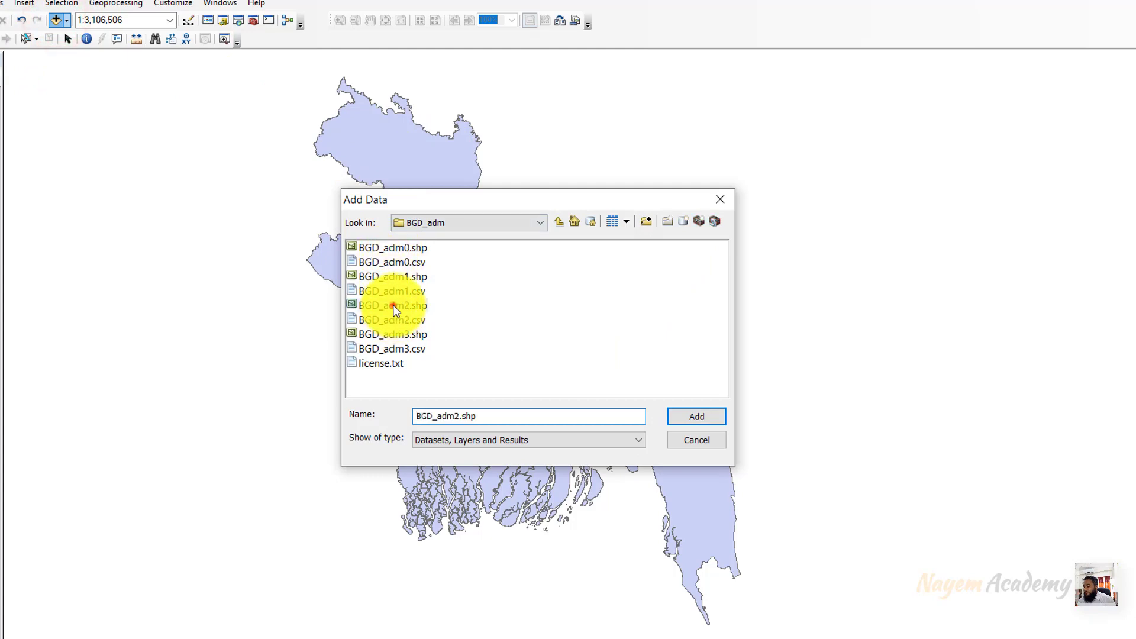
click(675, 421)
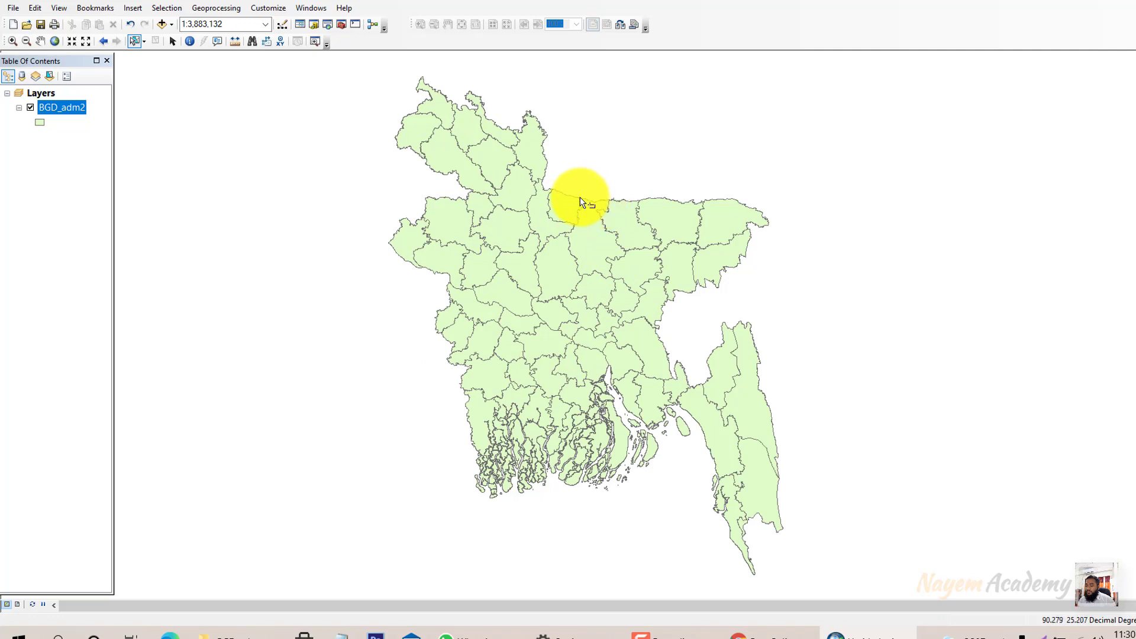
Step: Use Select Features to select the Barisal district west of the Meghna estuary and zoom back out to 1:4,000,000
click(136, 43)
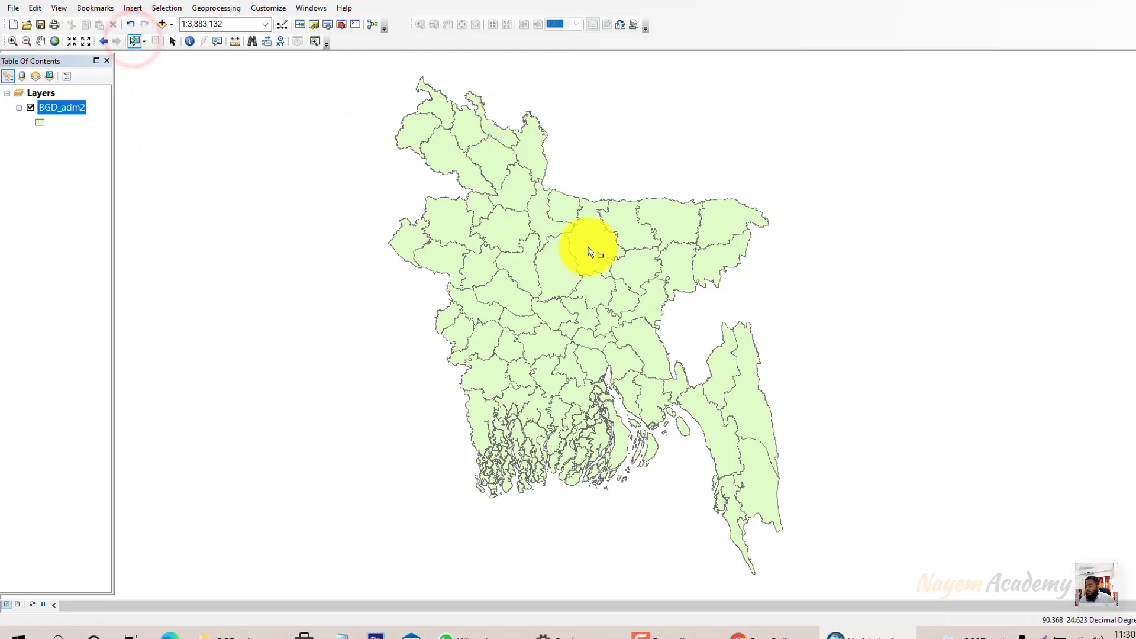
scroll(590, 247, down, 2)
scroll(590, 247, up, 2)
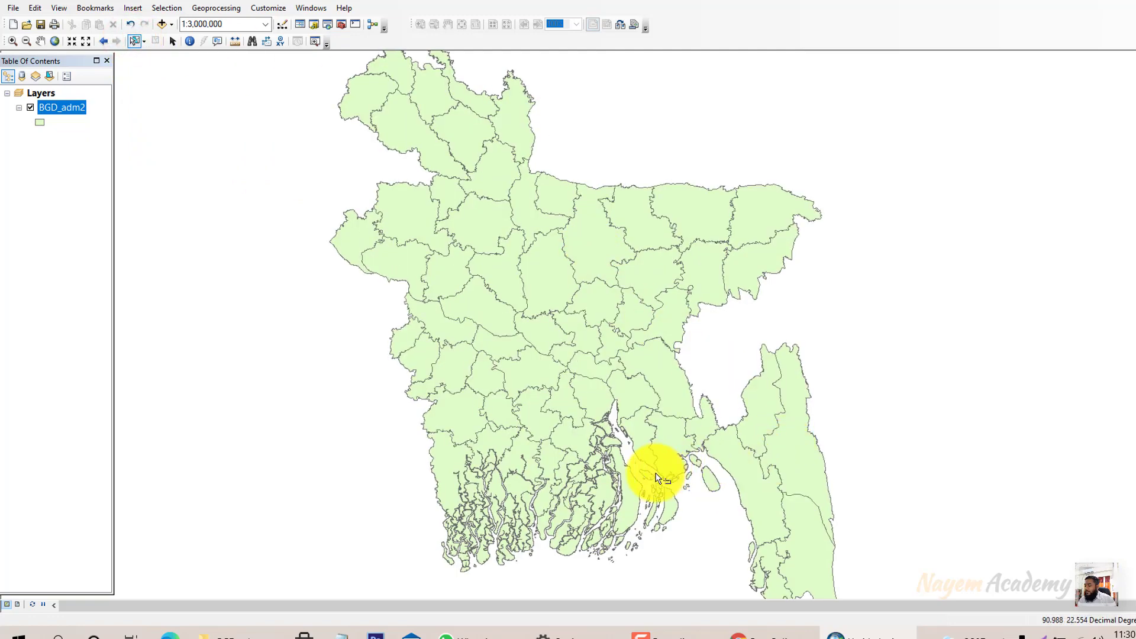
scroll(657, 473, down, 2)
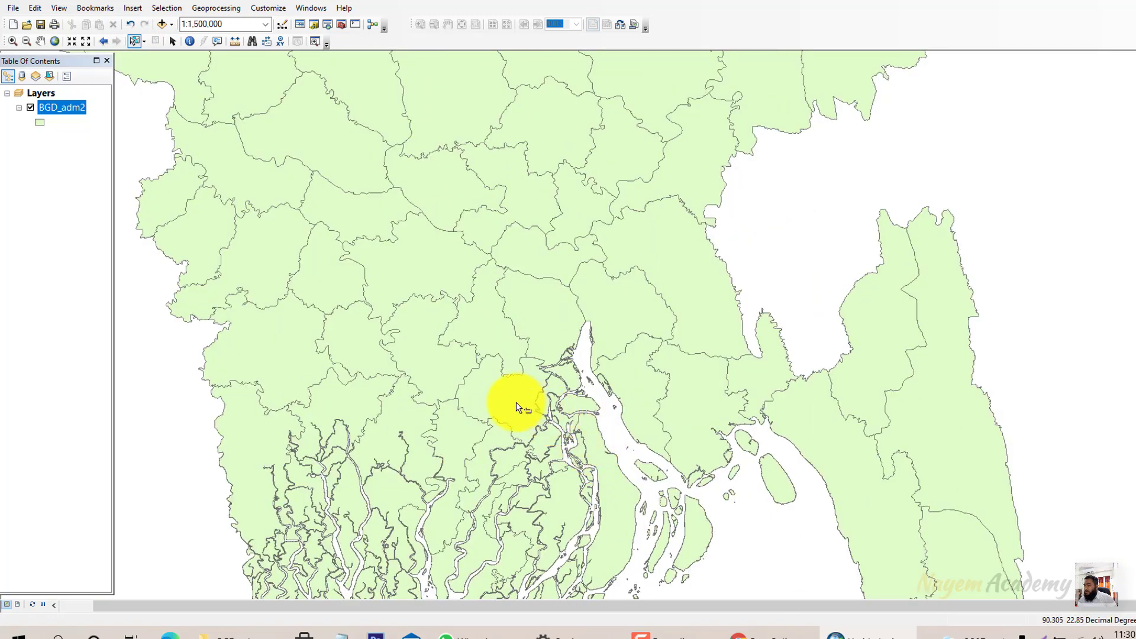
scroll(519, 407, down, 1)
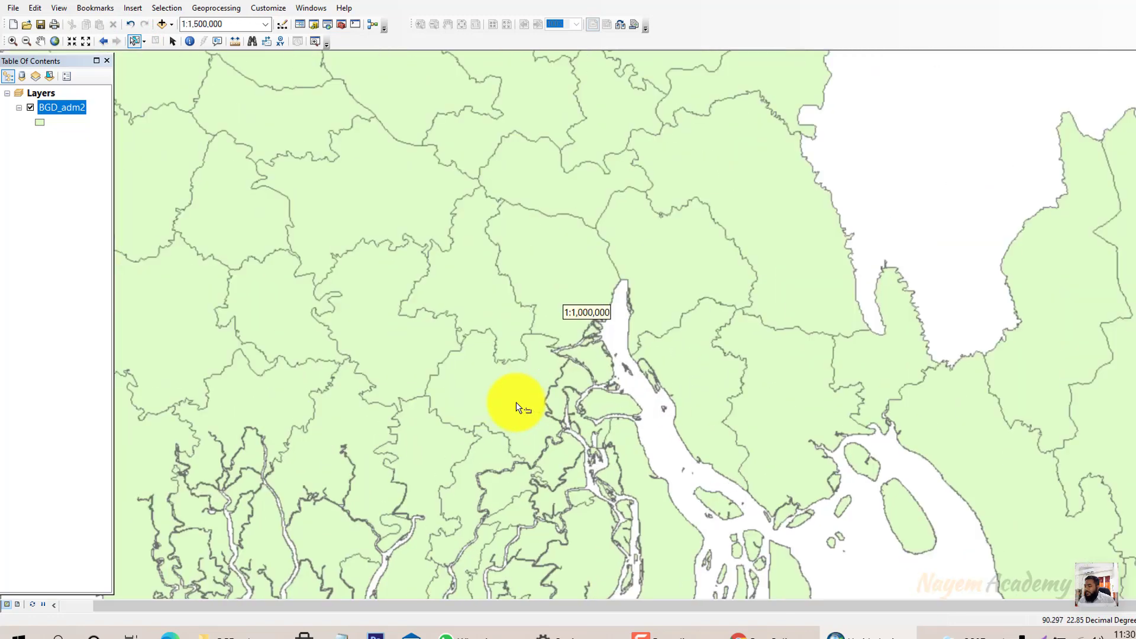
click(514, 385)
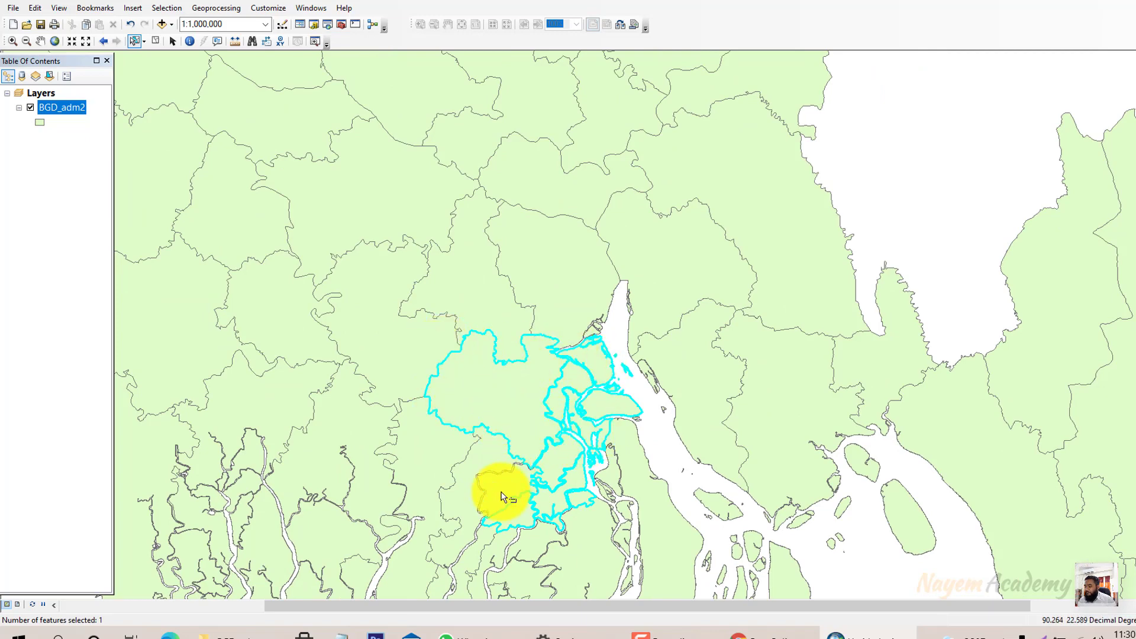
scroll(536, 396, down, 1)
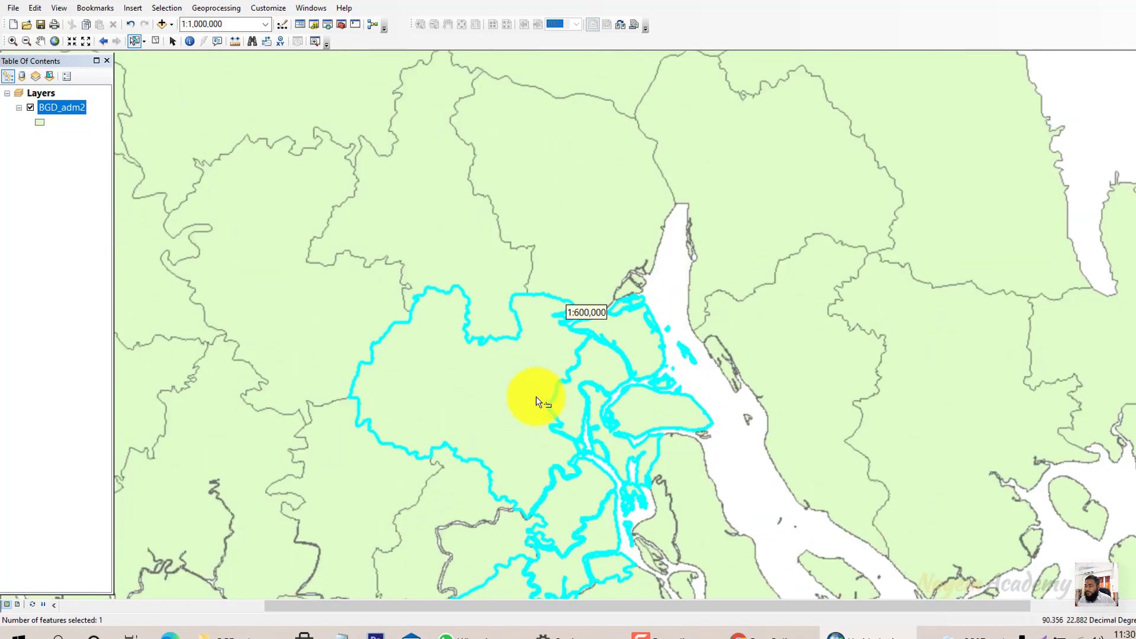
scroll(537, 397, up, 4)
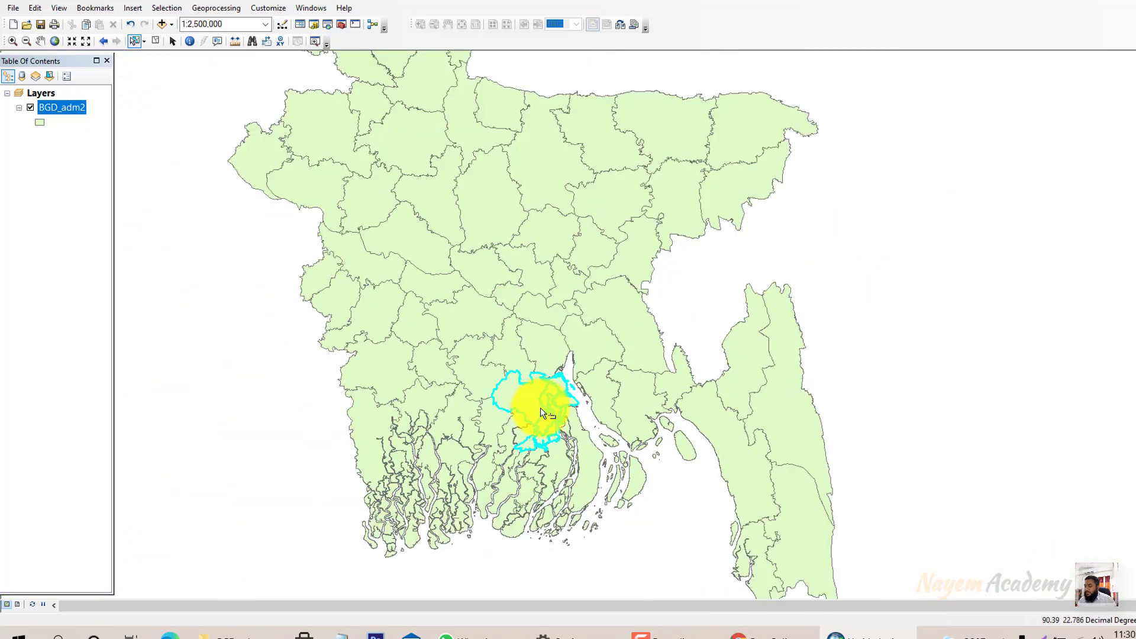
scroll(541, 409, up, 2)
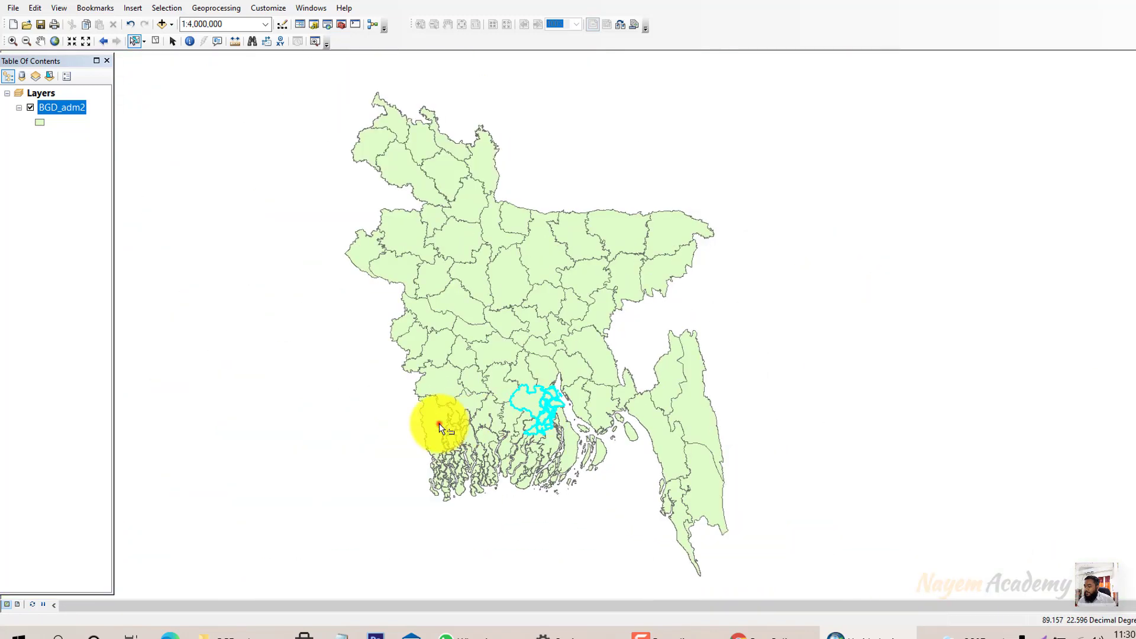
Step: Select the southwesternmost coastal district instead, view it up close, and clear the selection
click(439, 426)
scroll(438, 428, down, 2)
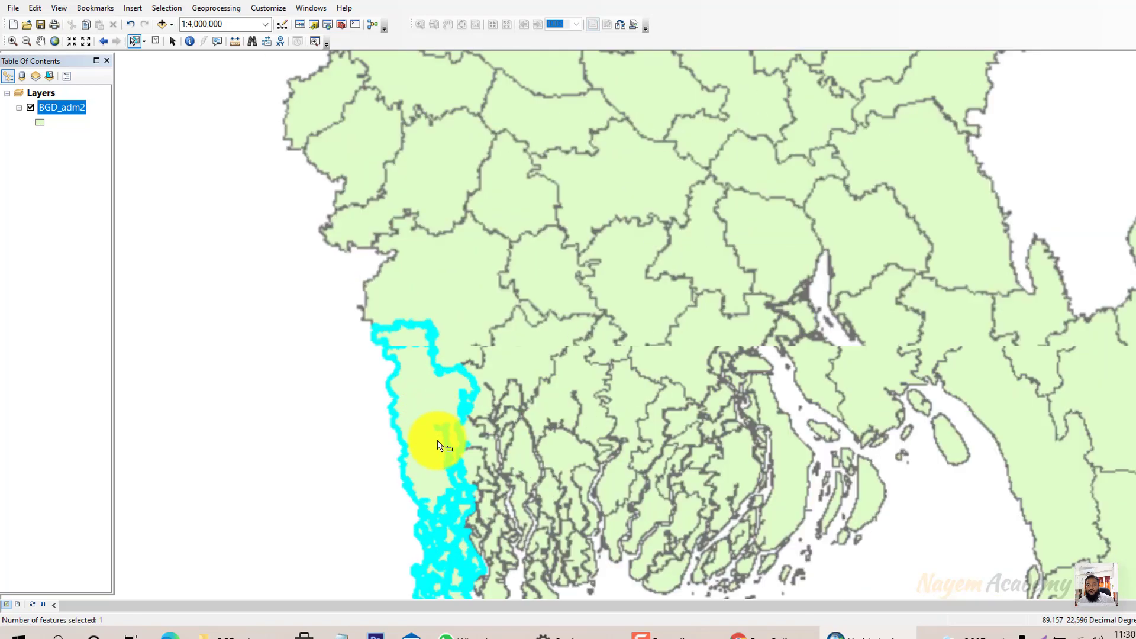
scroll(436, 468, up, 4)
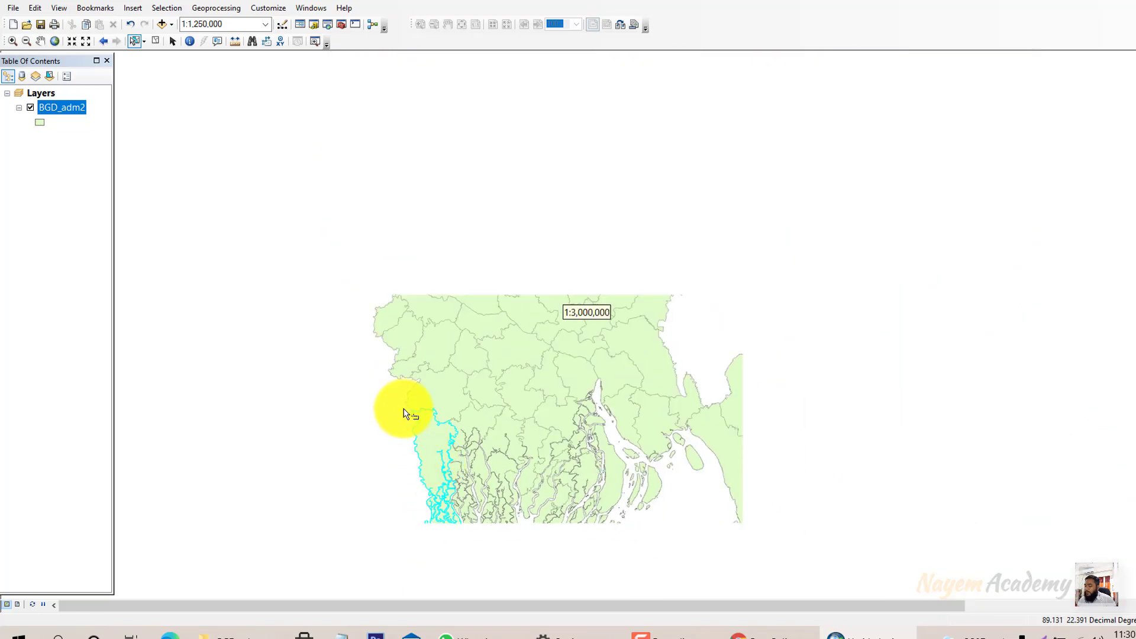
scroll(404, 409, down, 2)
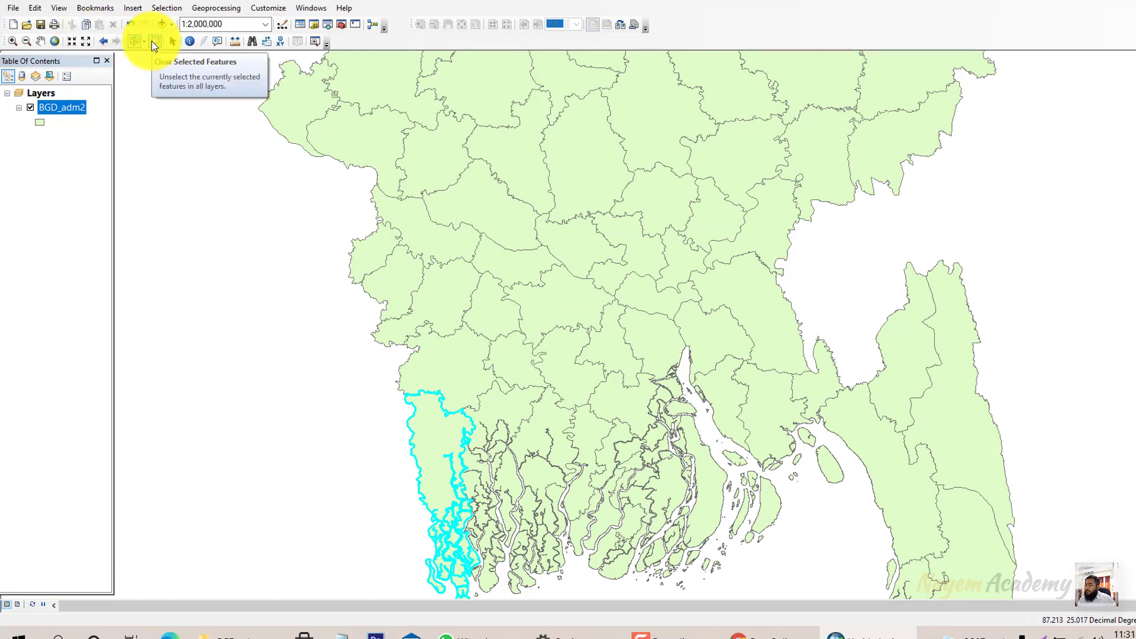
click(152, 41)
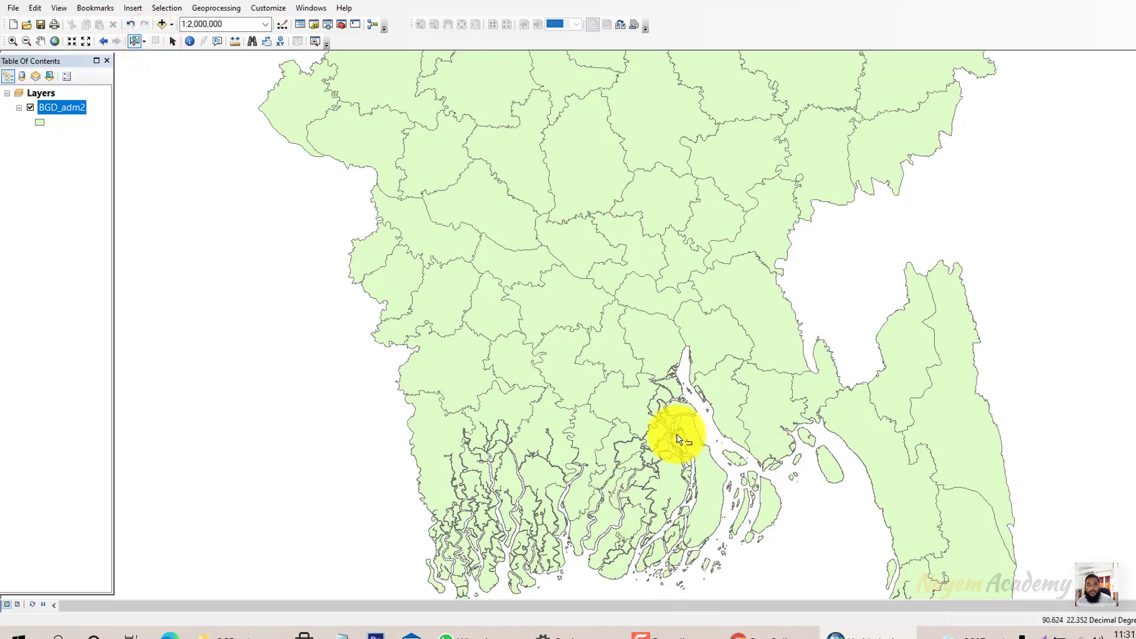
click(152, 40)
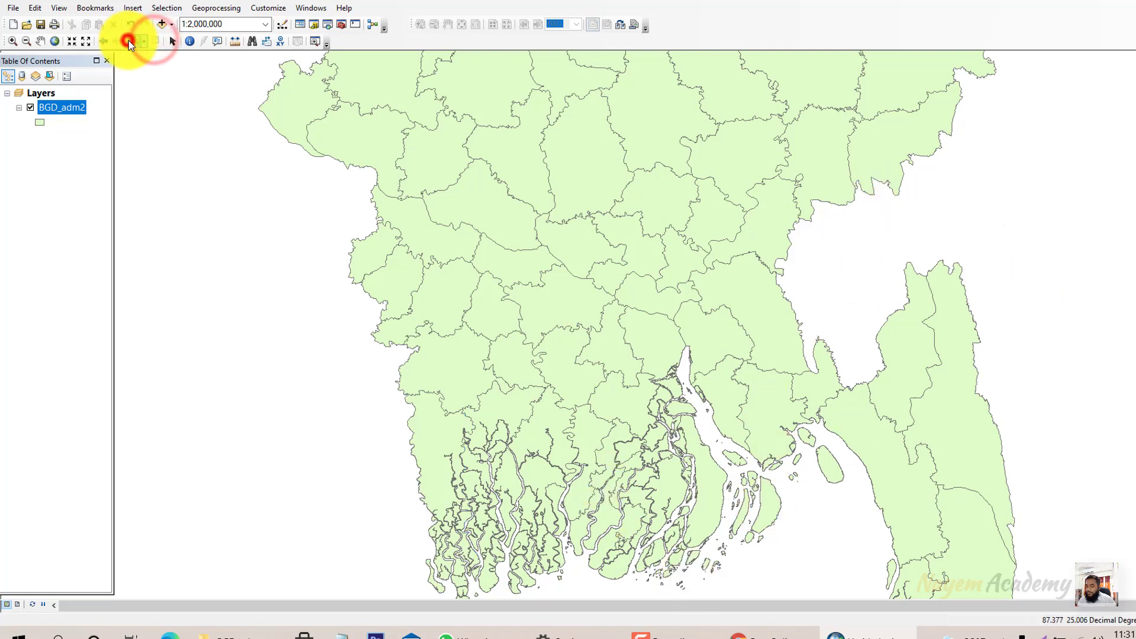
Step: Identify the attributes of the Tangail district and of the Barisal district, closing the results window after each
click(188, 42)
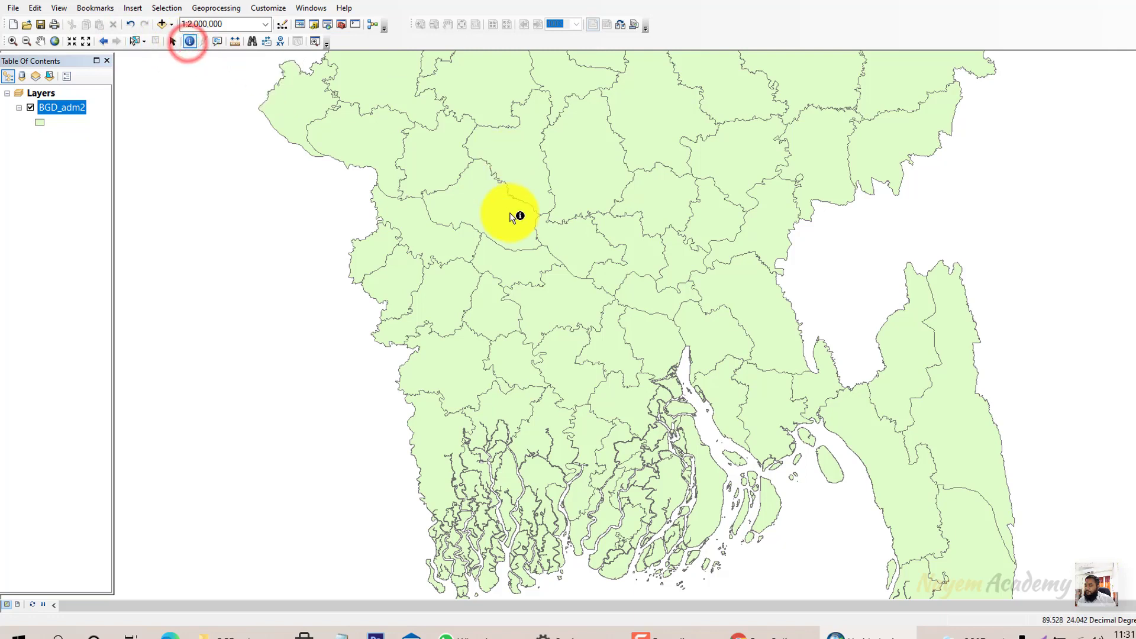
click(570, 163)
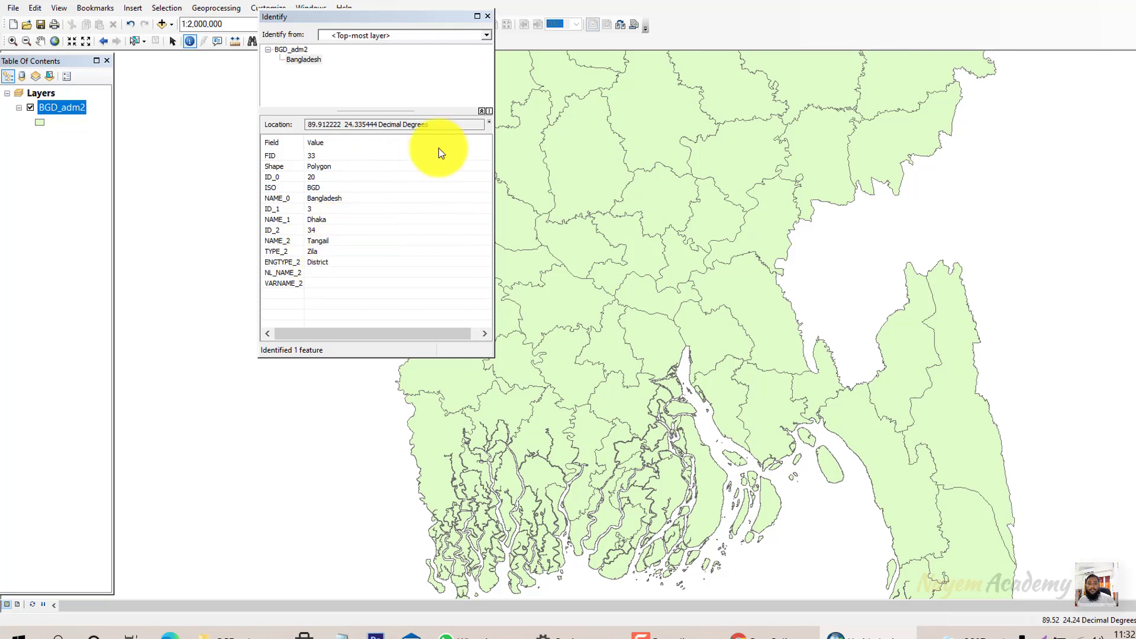
click(489, 17)
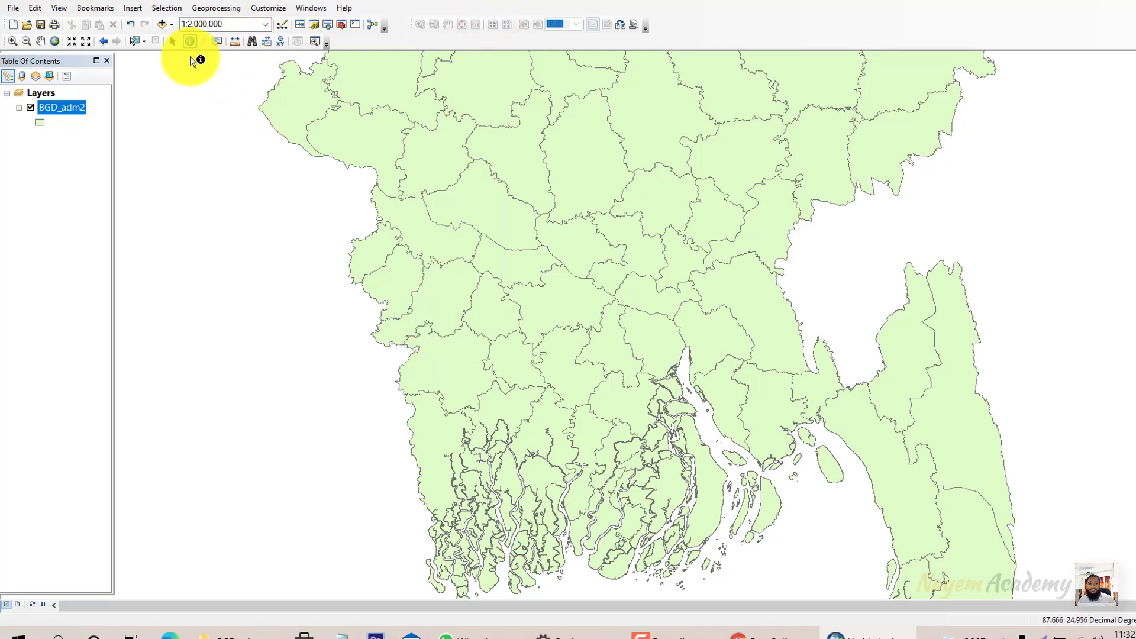
click(633, 415)
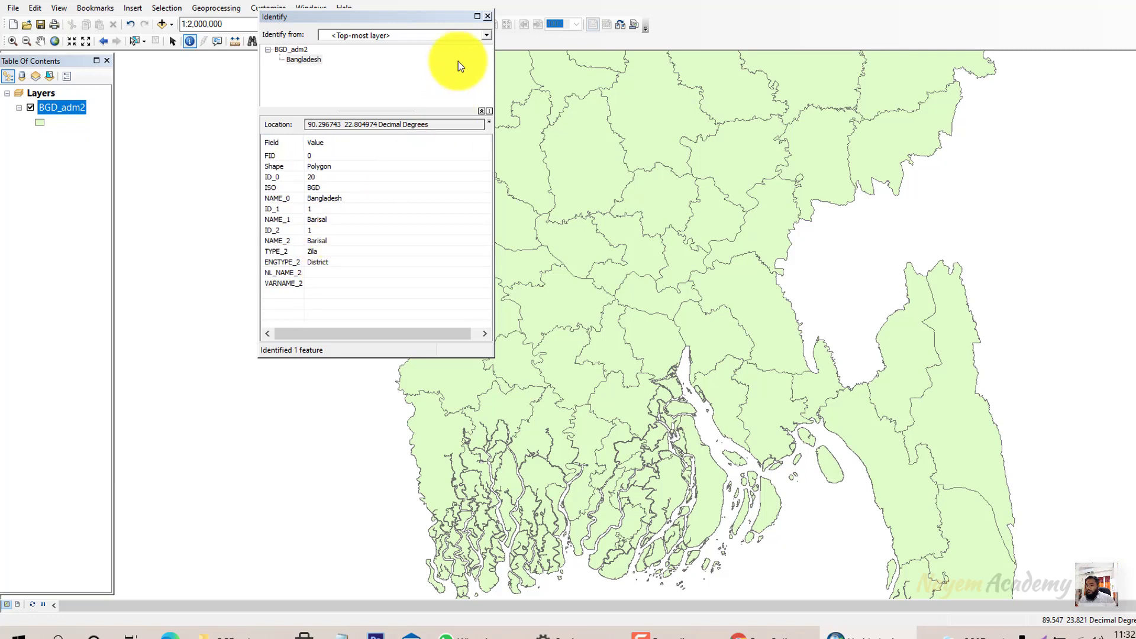
click(487, 17)
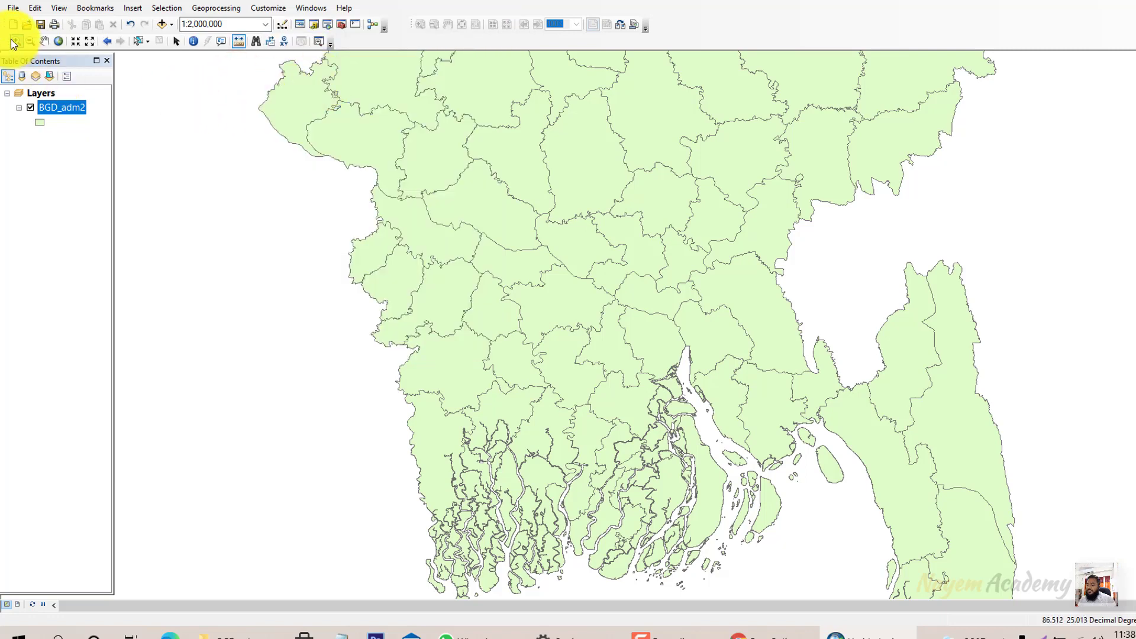
Step: Measure a line from just north of the Barisal district to beyond the country's western edge and highlight its length and unit
click(240, 44)
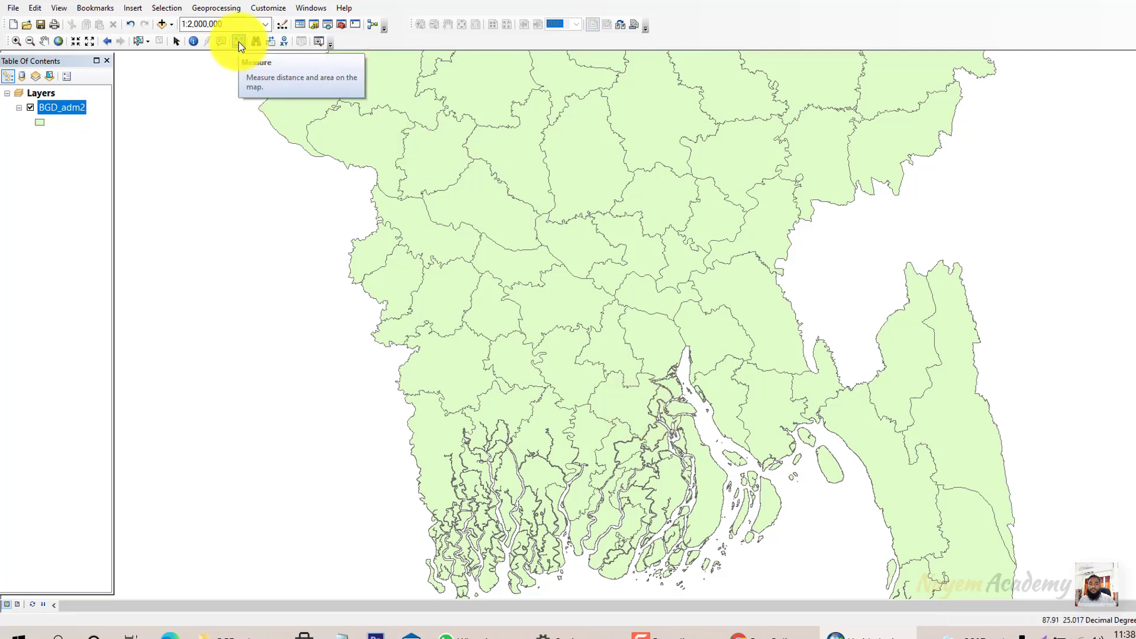
click(612, 375)
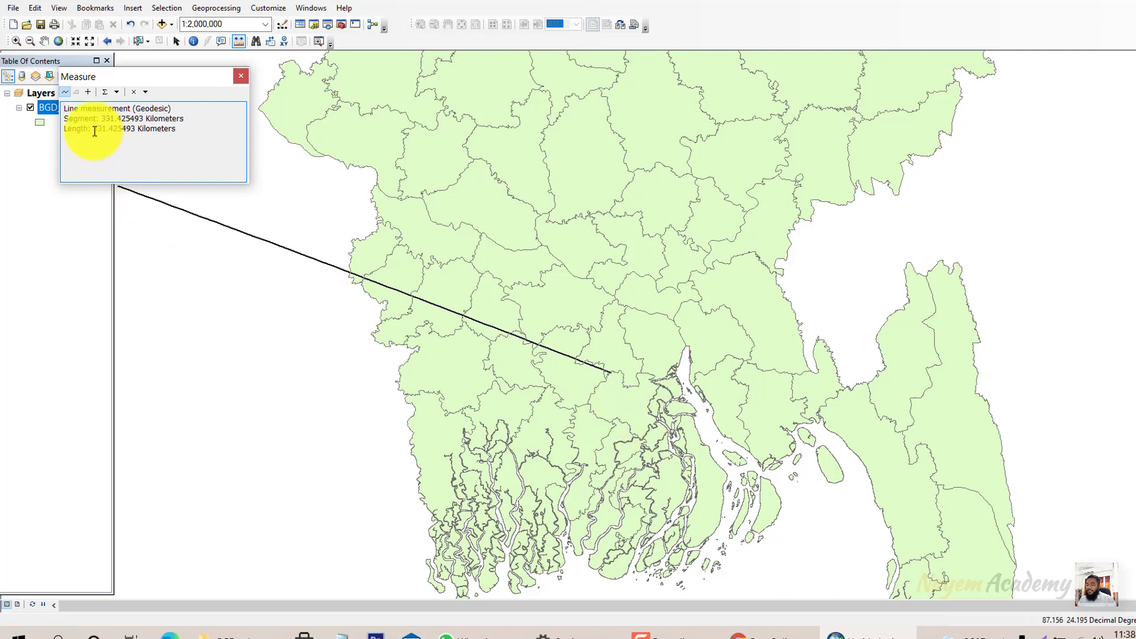
drag(93, 131, 133, 130)
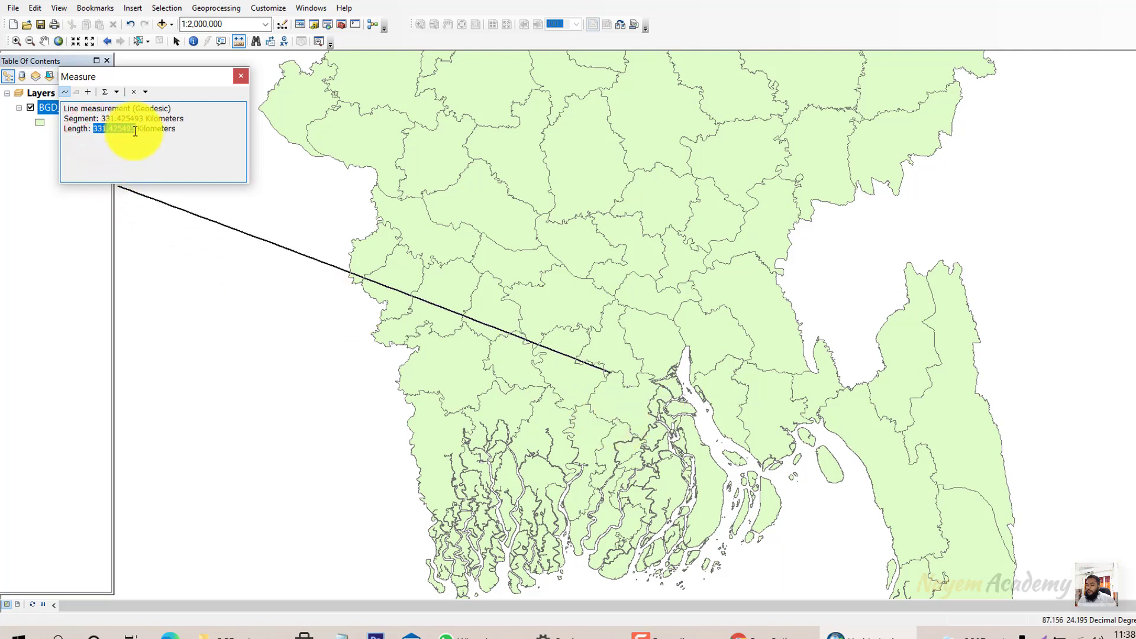
click(155, 154)
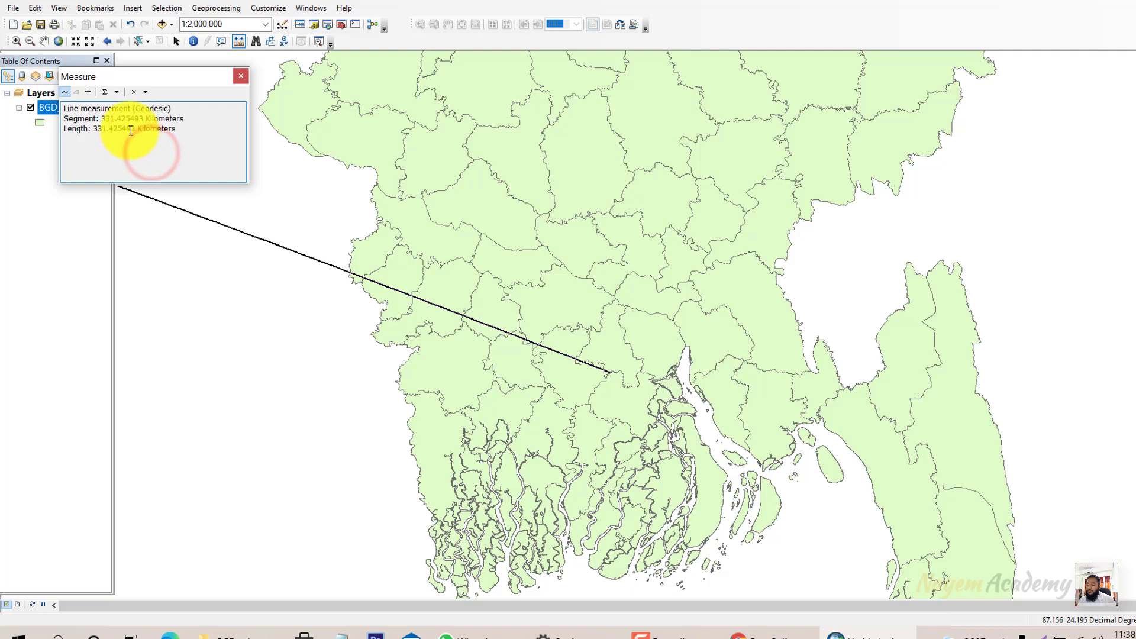
drag(137, 127, 175, 127)
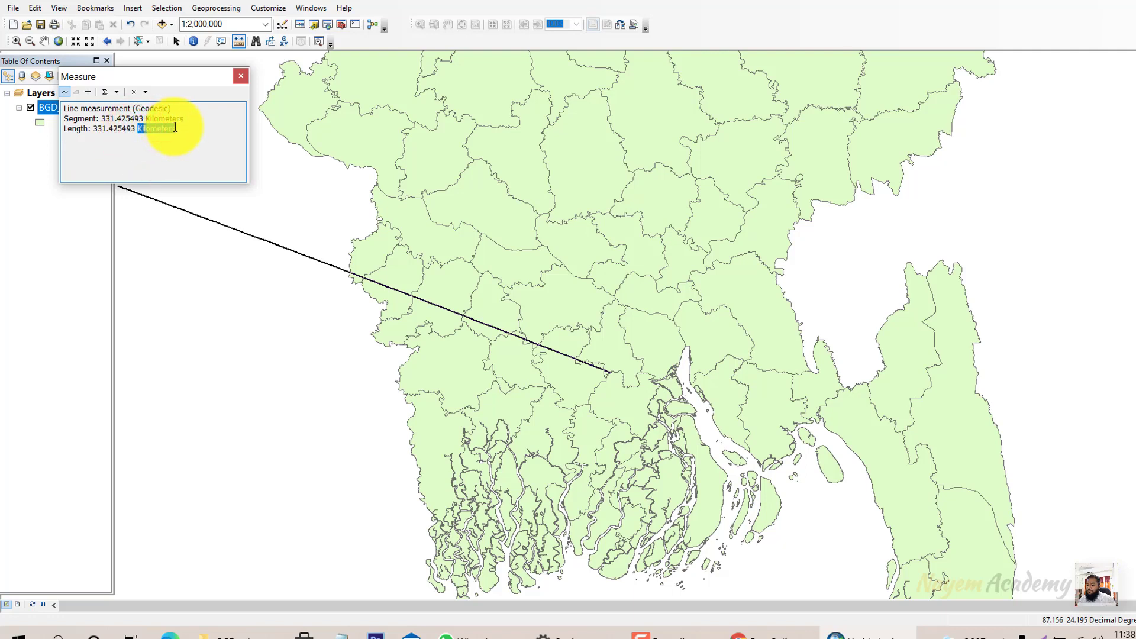
Step: Set the measuring distance units to Meters, check the converted length, and close the Measure and Find windows
click(119, 92)
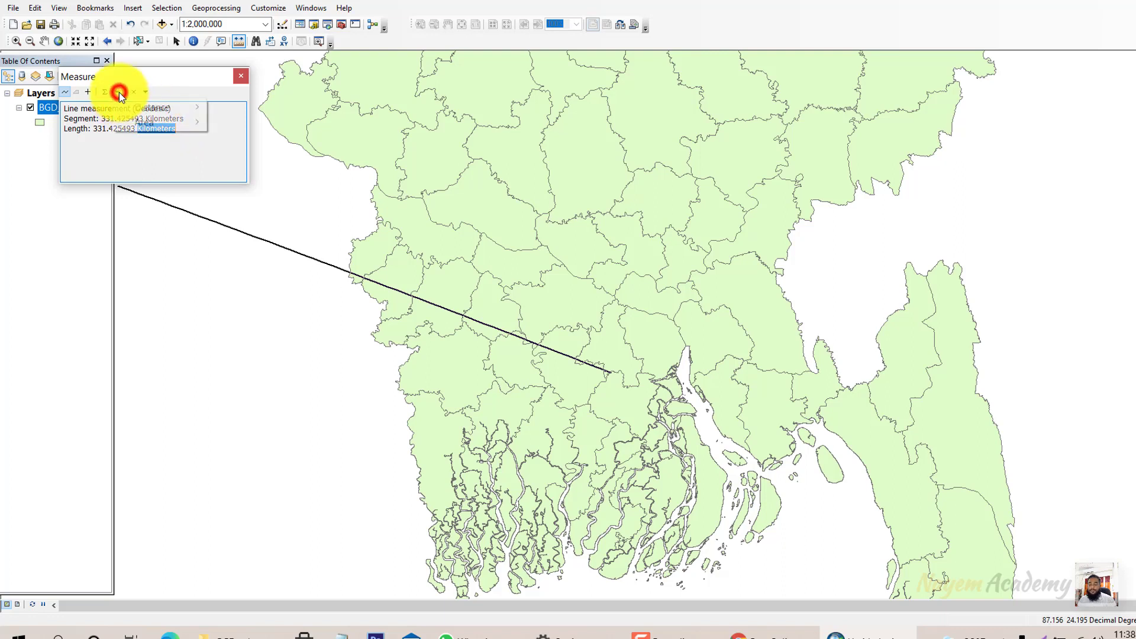
mouse_move(175, 107)
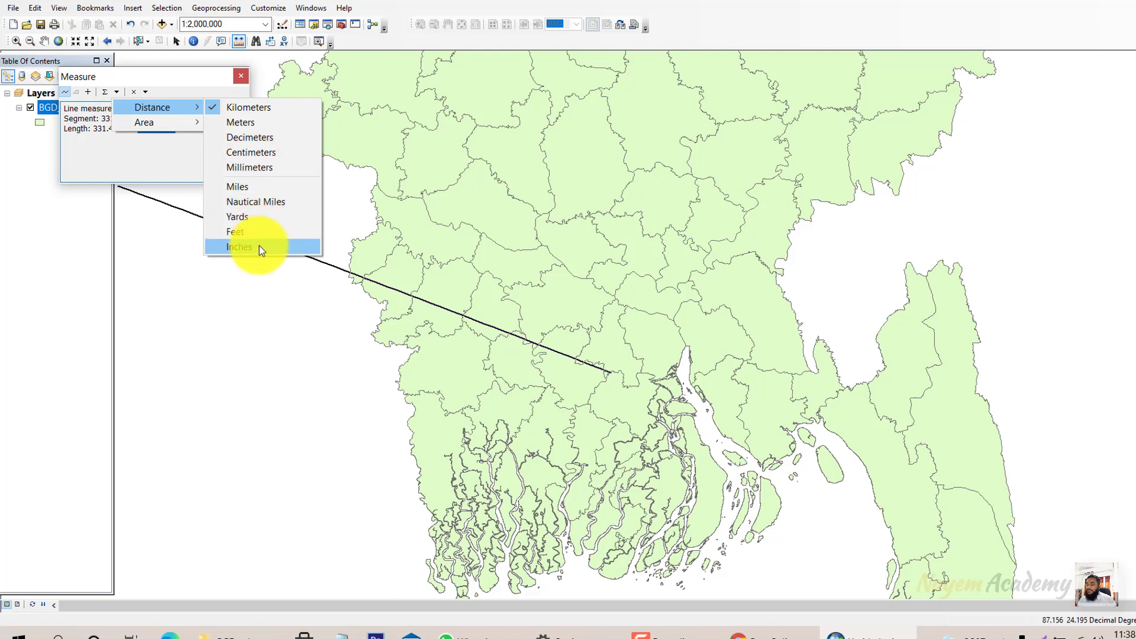
click(253, 122)
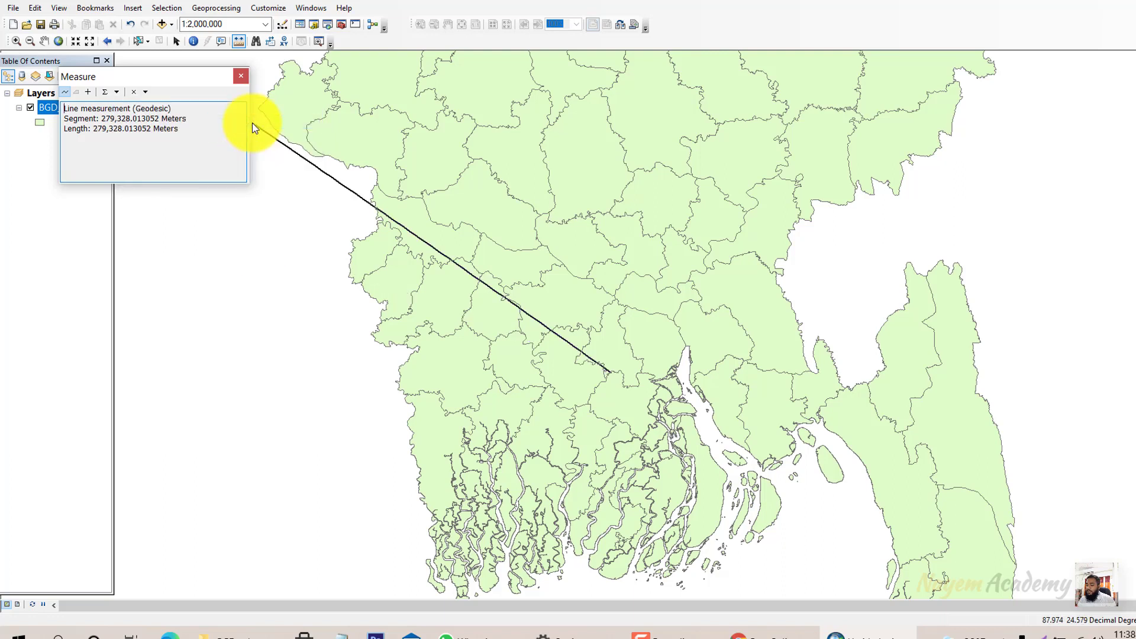
drag(94, 129, 196, 129)
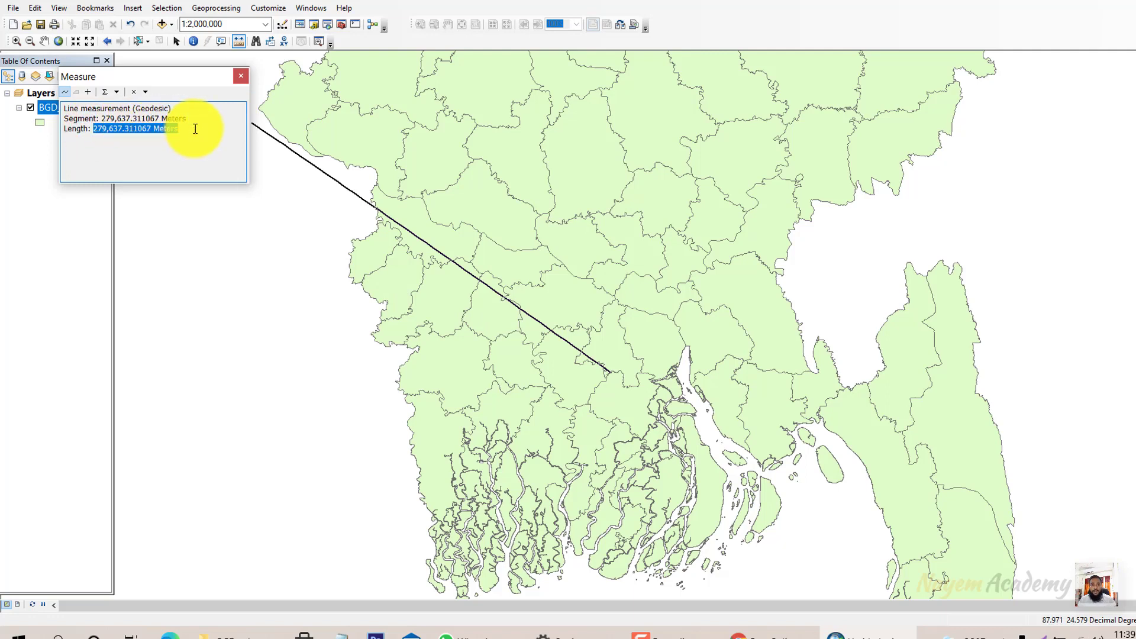
click(240, 76)
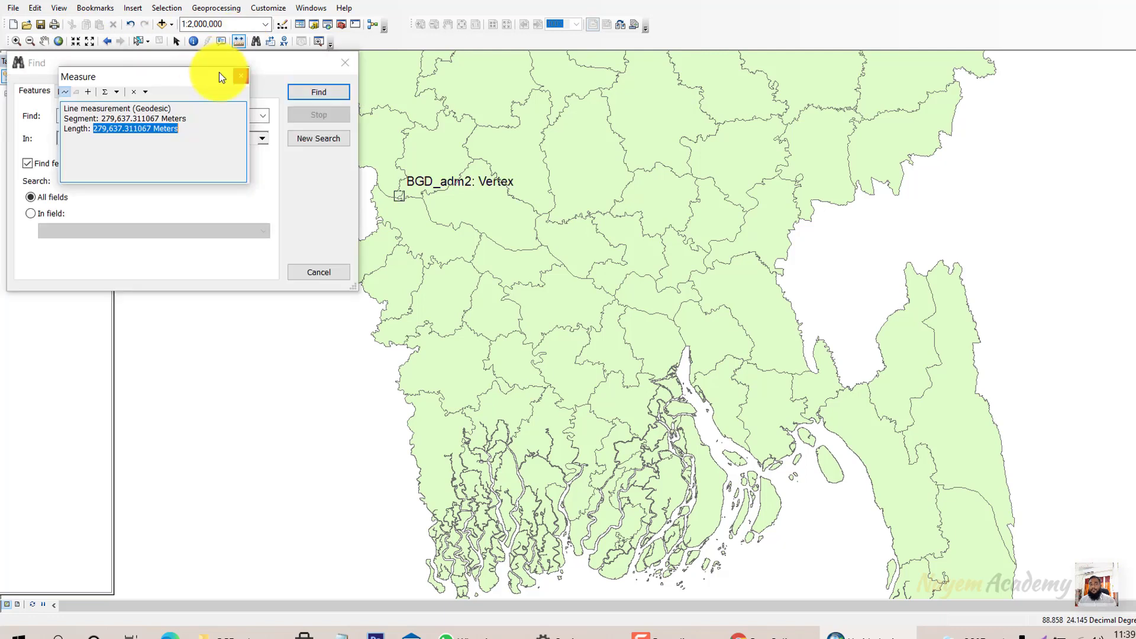
click(239, 75)
click(345, 62)
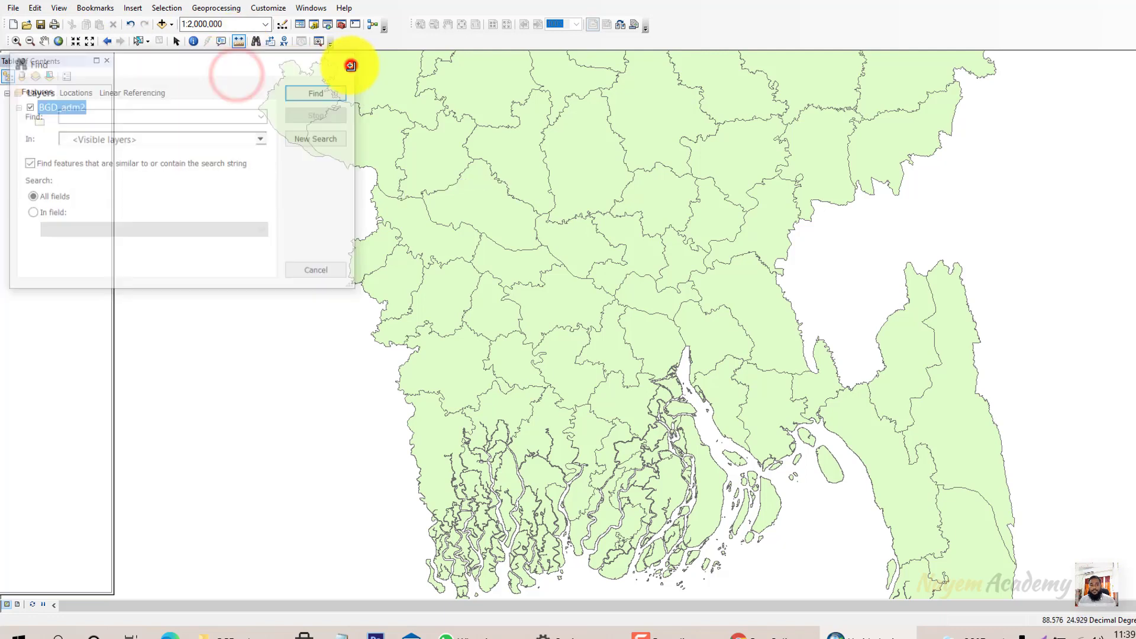
Step: Open Go To XY and examine its longitude and latitude entry fields
click(283, 42)
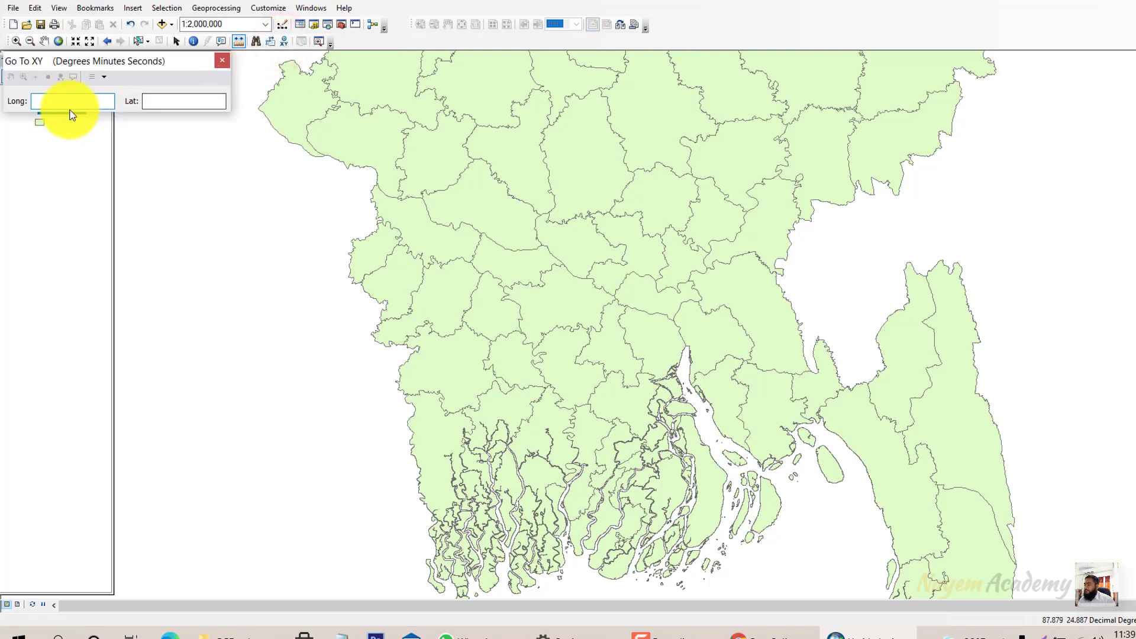
click(172, 108)
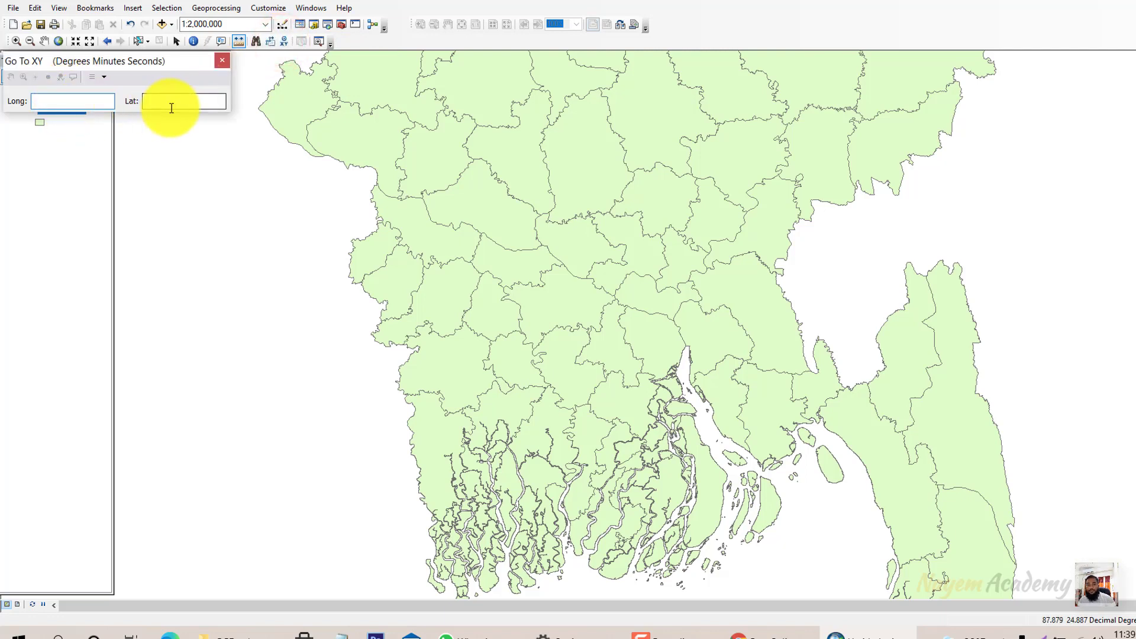
click(64, 101)
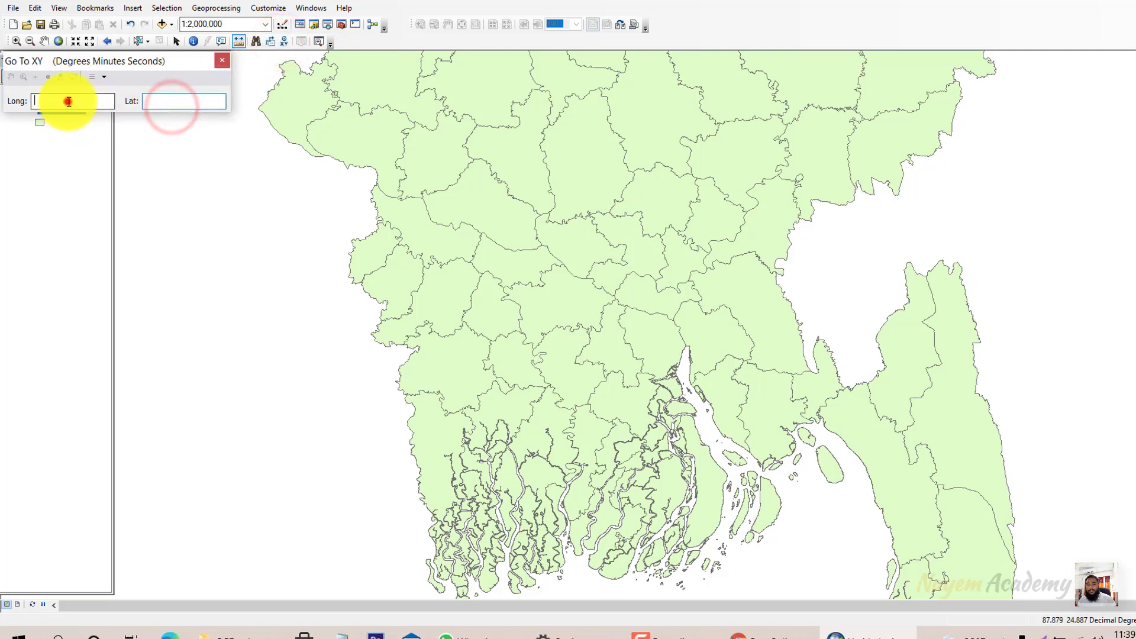
click(170, 104)
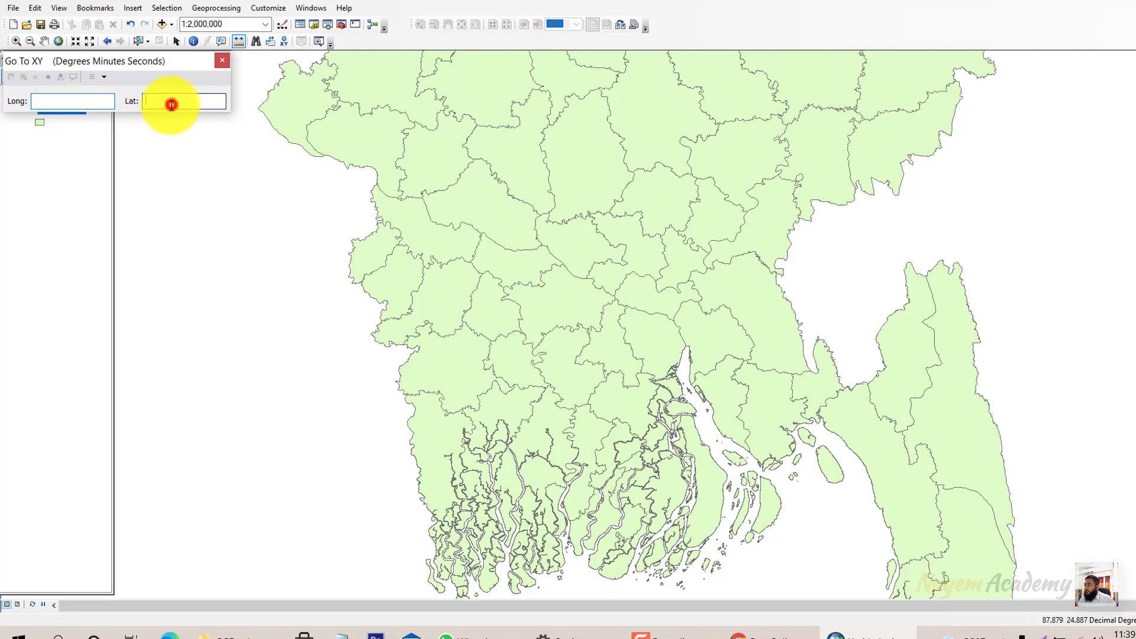
click(78, 101)
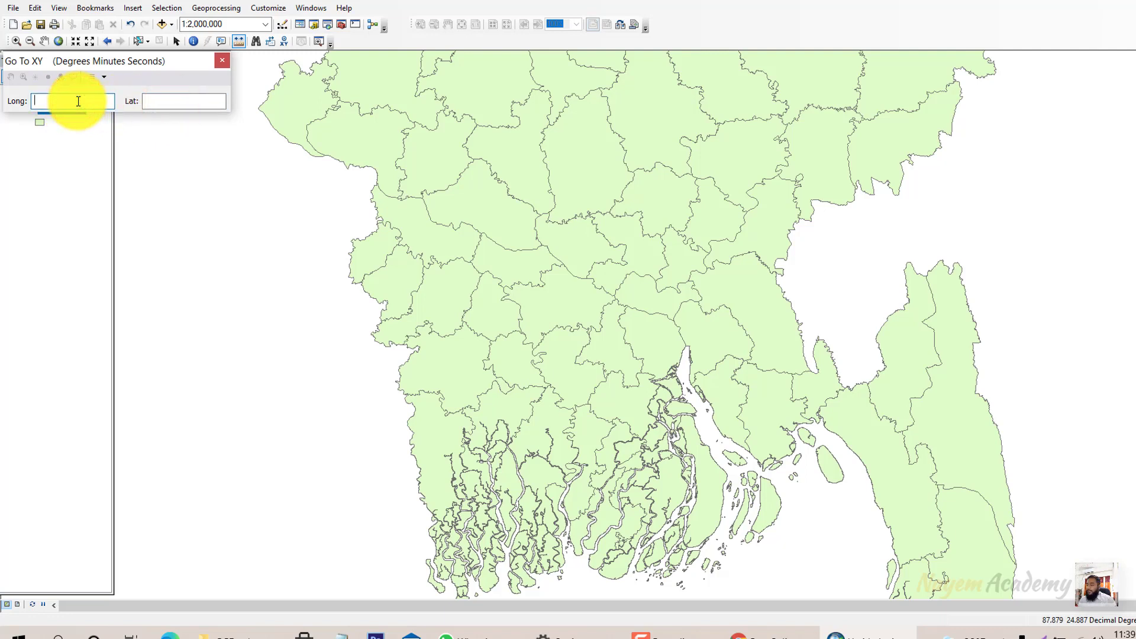
click(164, 102)
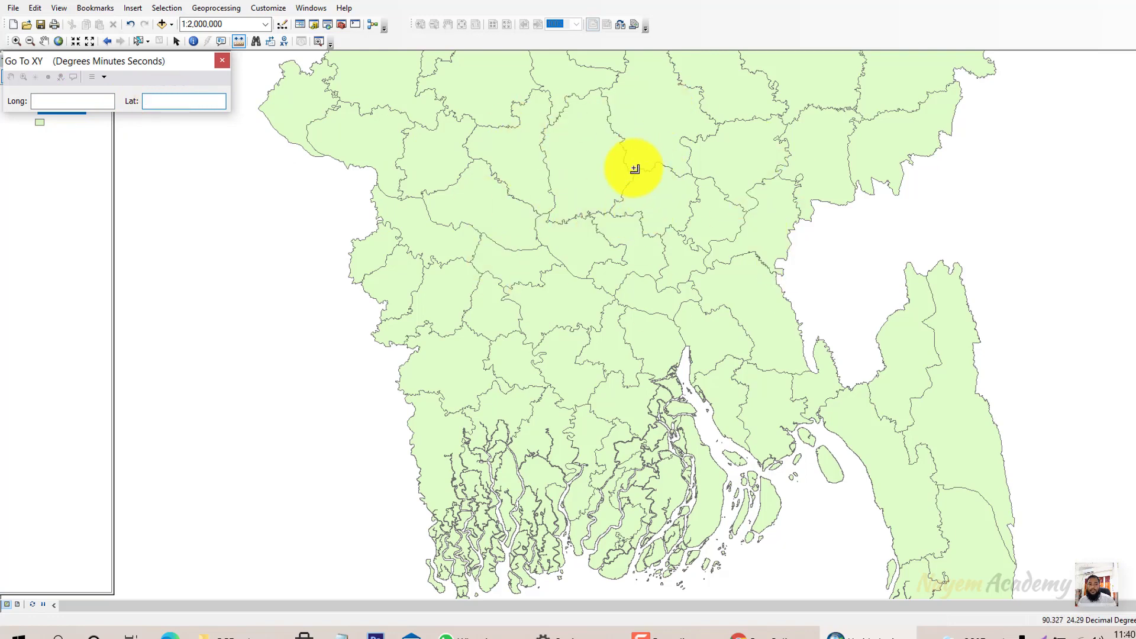
Step: Check the coordinate unit options of Go To XY with the whole country in view, and close the window
scroll(638, 196, up, 2)
scroll(639, 195, down, 4)
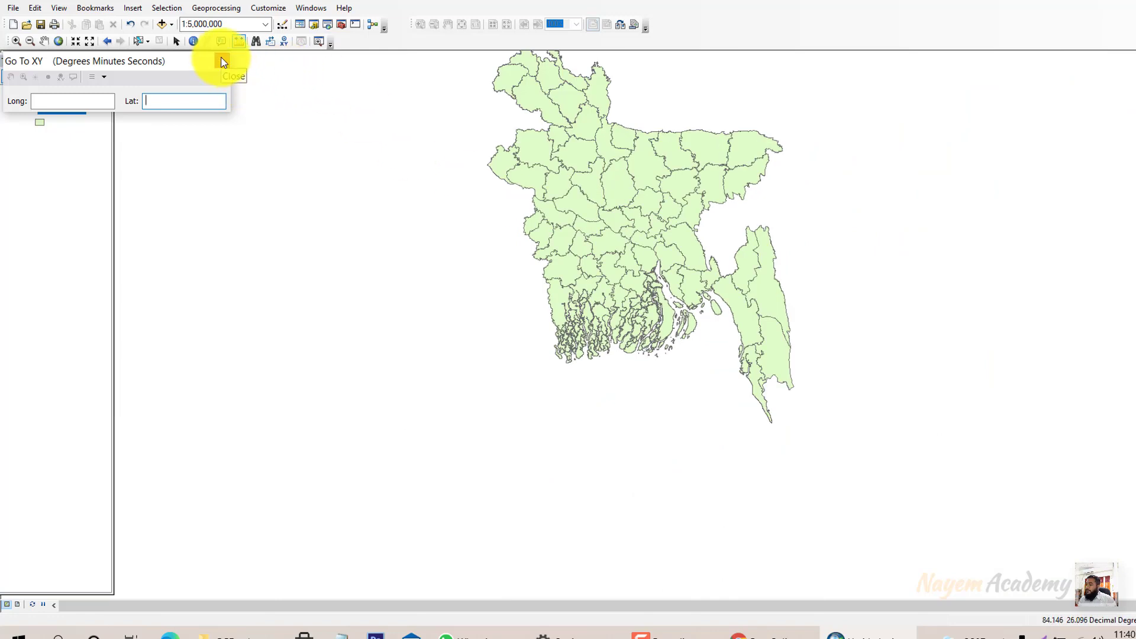
click(105, 79)
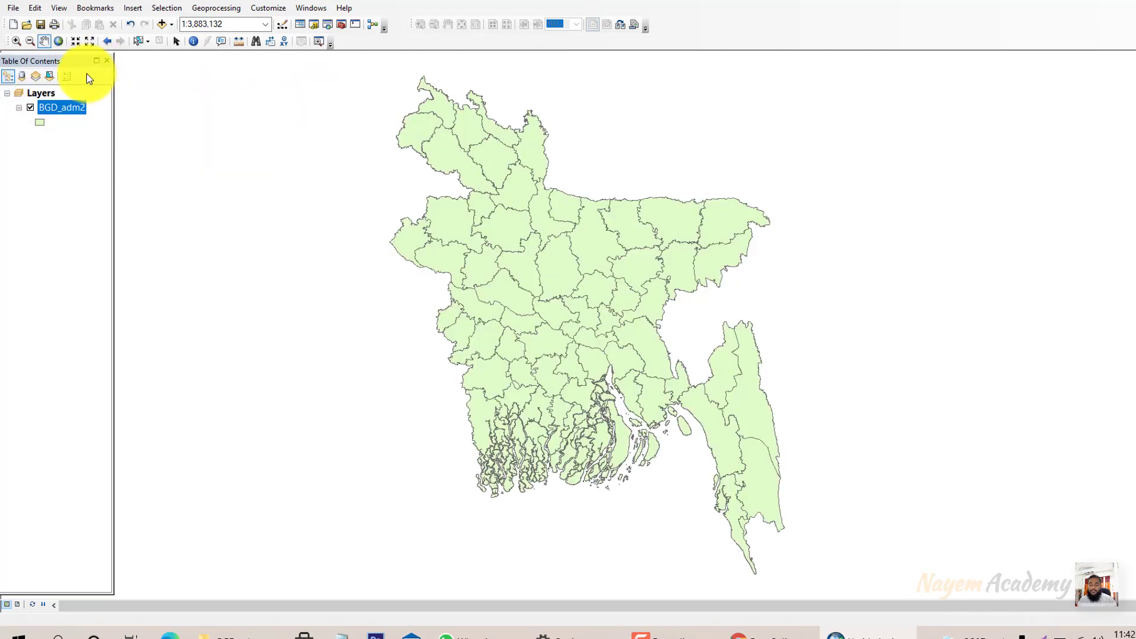
Step: Open the Add Data dialog in two different ways, look over the BGD_adm folder's files, and close it each time
click(161, 26)
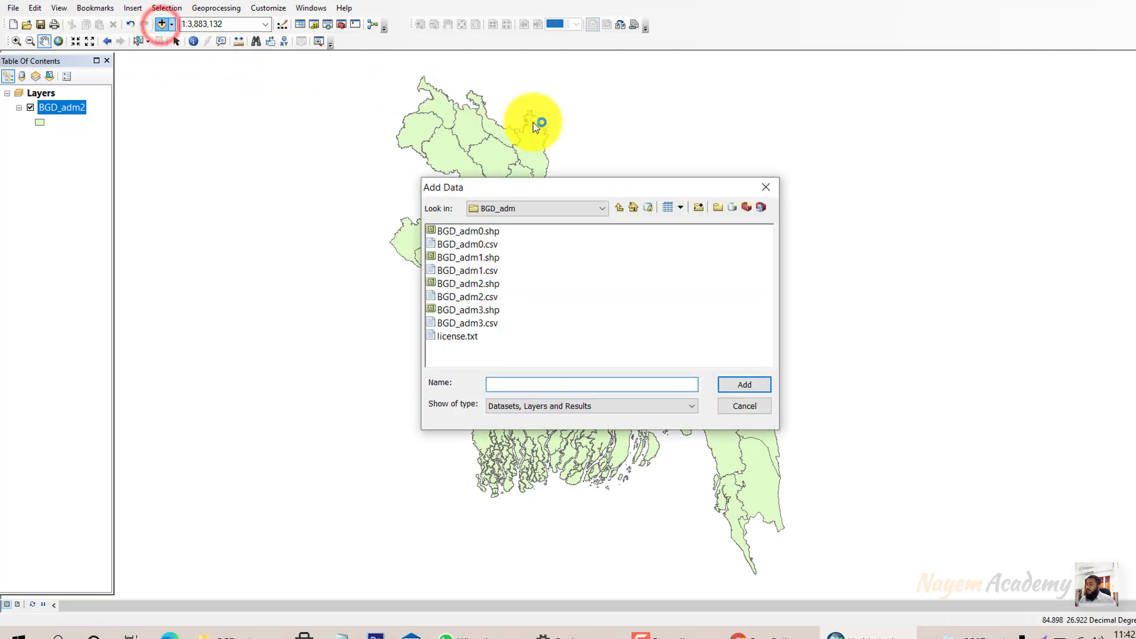
click(701, 209)
click(760, 188)
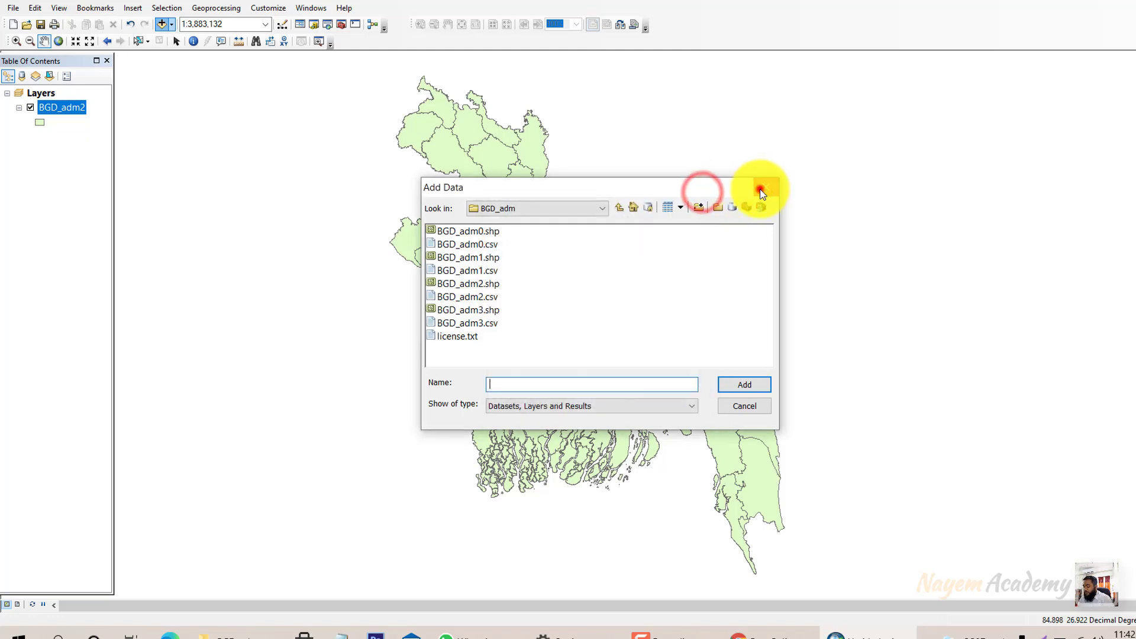
click(760, 189)
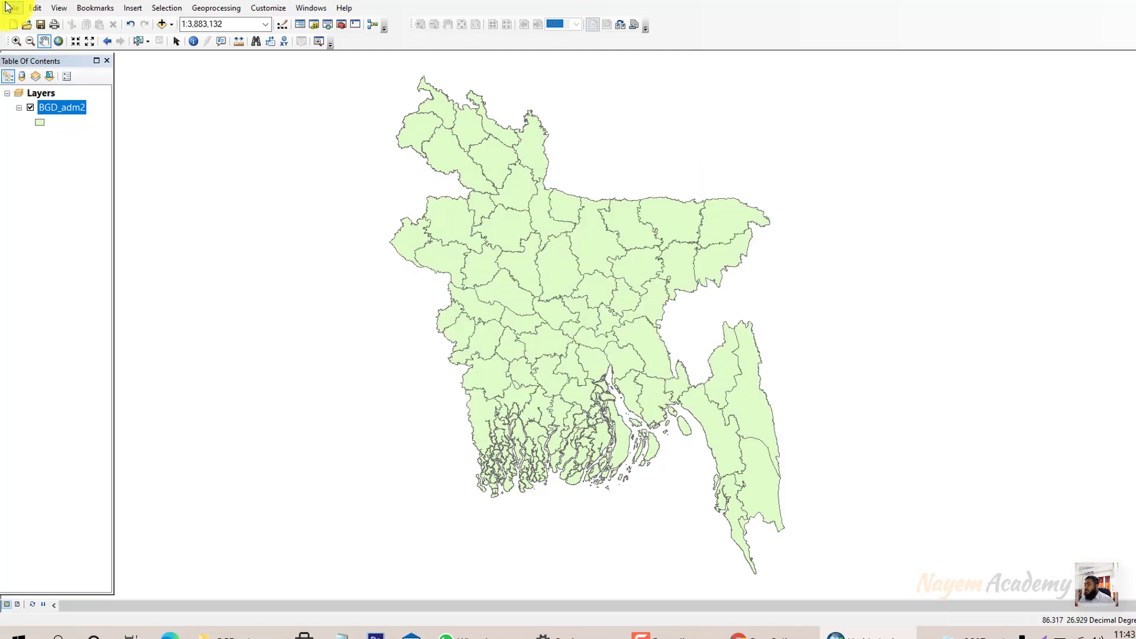
click(11, 8)
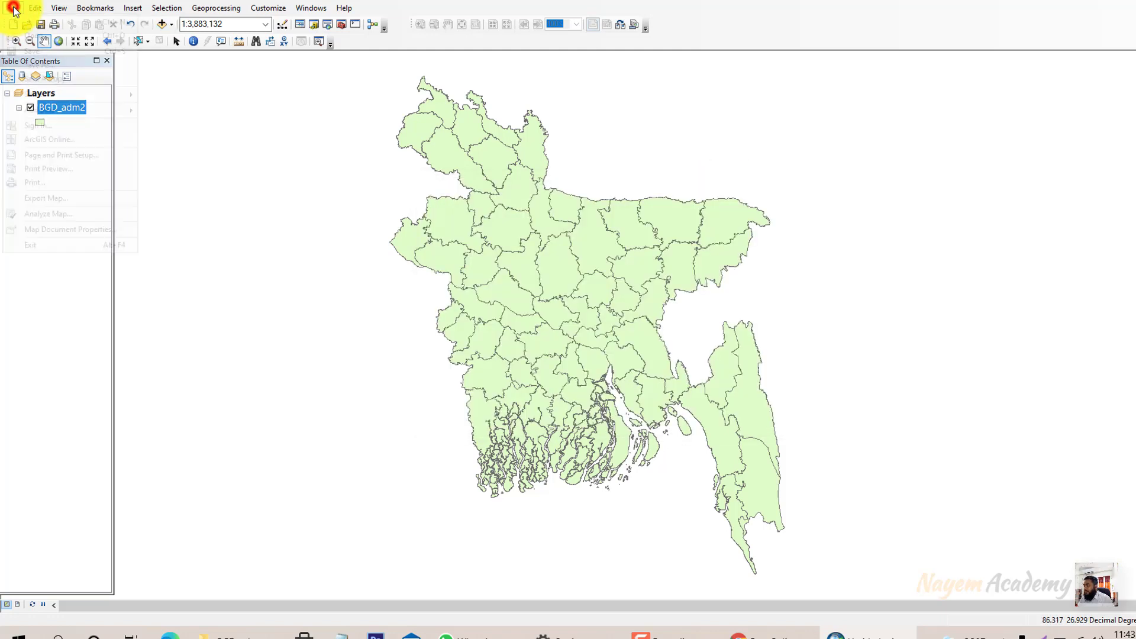
mouse_move(40, 109)
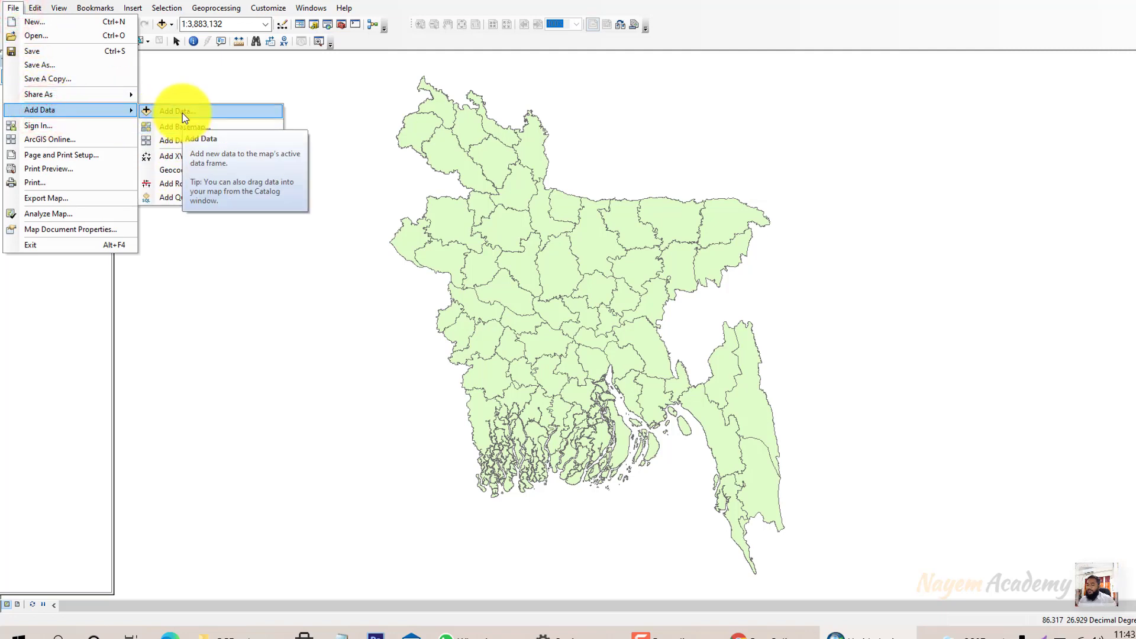
click(183, 112)
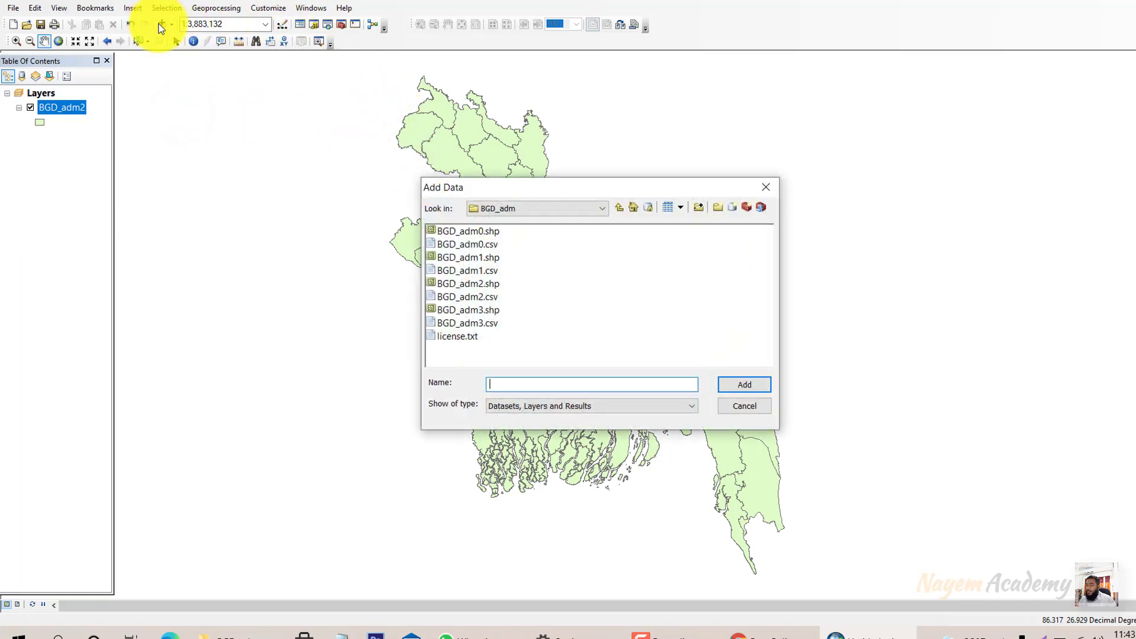
click(766, 187)
Step: Add the Imagery basemap beneath the BGD_adm2 layer
click(59, 41)
click(11, 9)
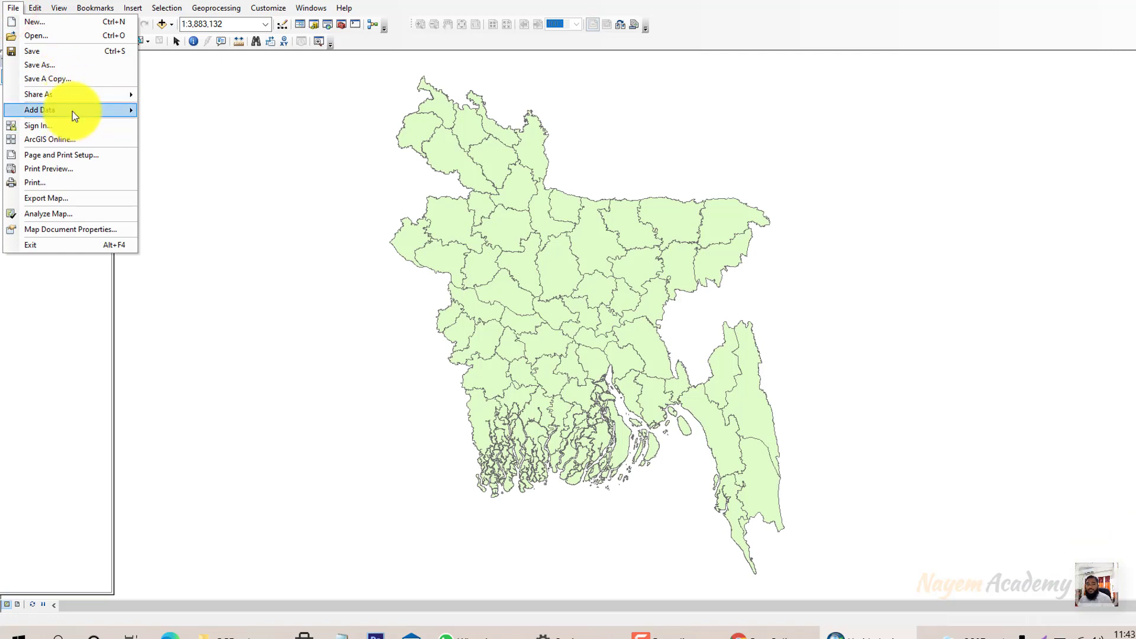
mouse_move(72, 111)
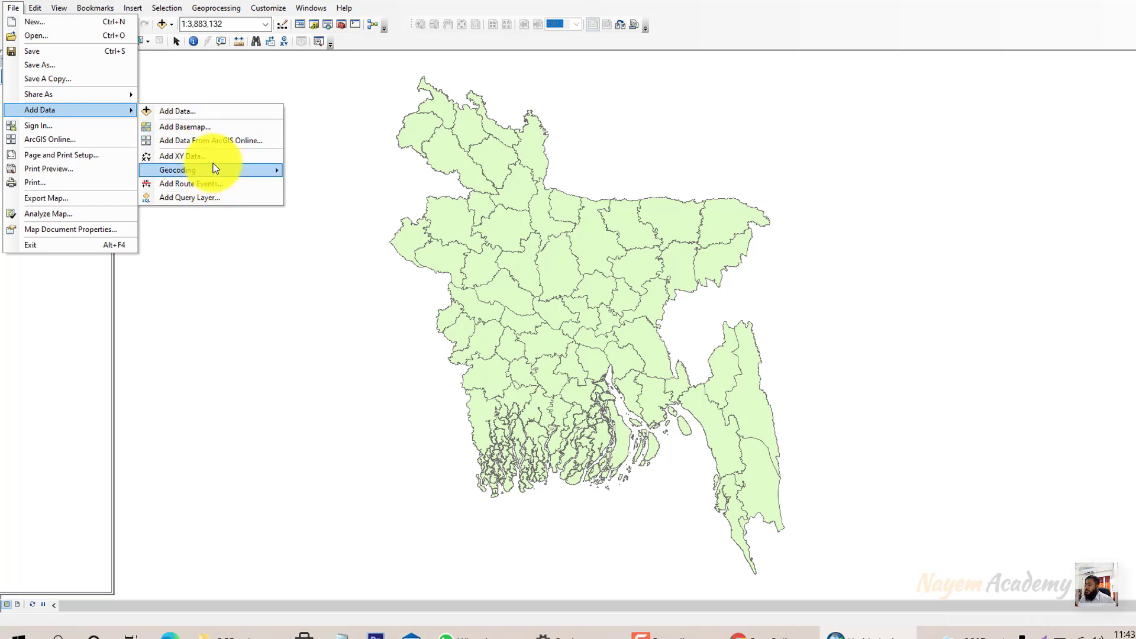
click(193, 127)
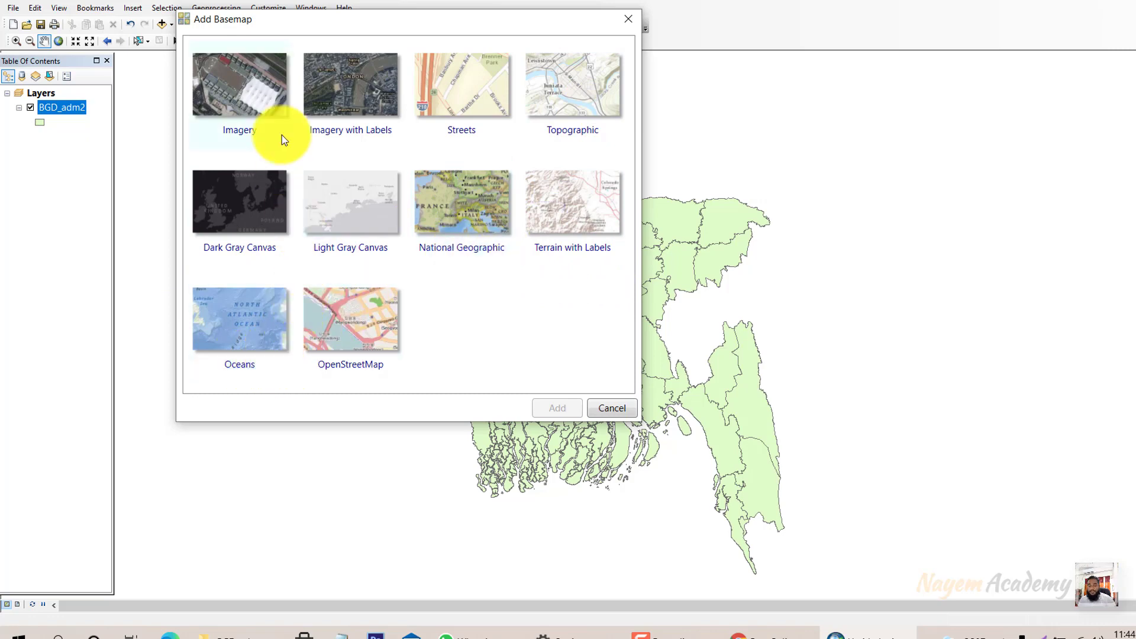
double_click(247, 105)
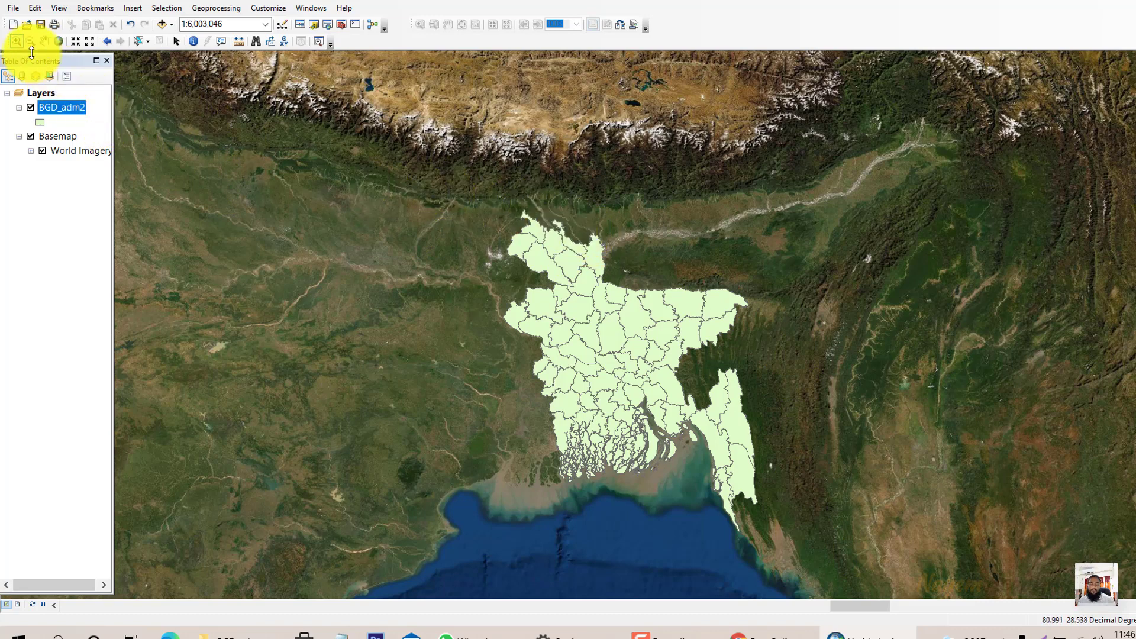
click(13, 8)
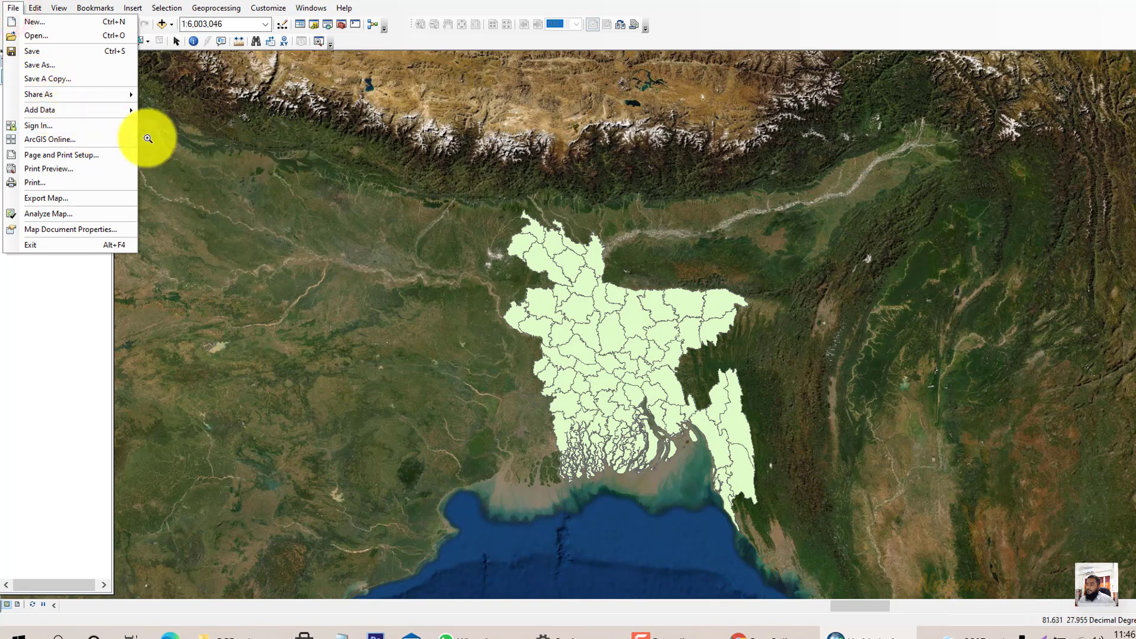
mouse_move(88, 111)
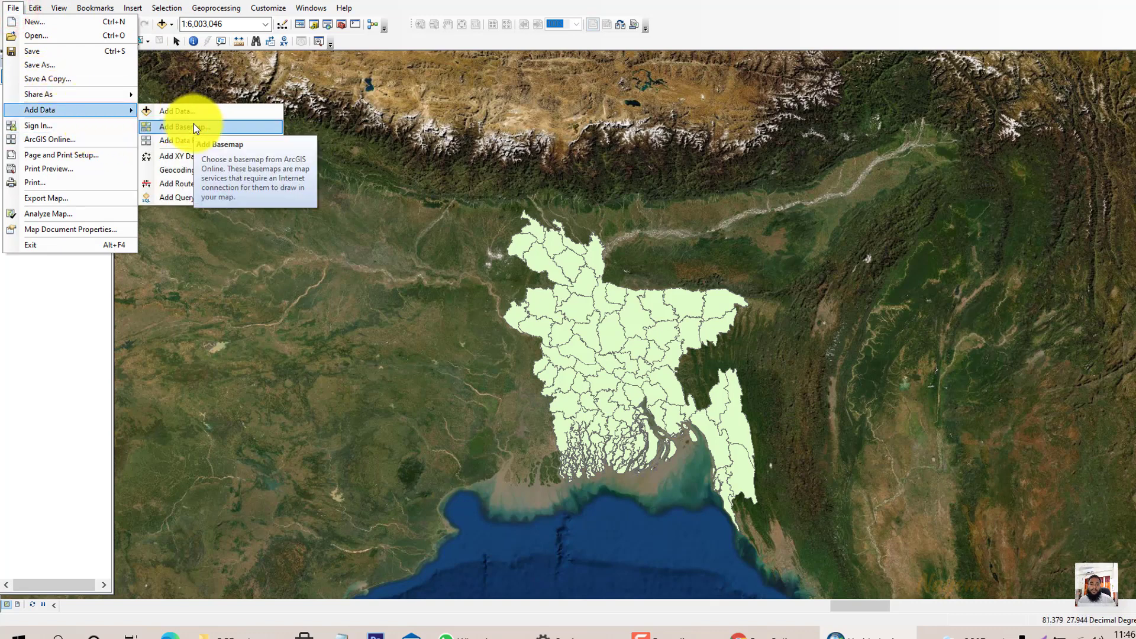
click(320, 117)
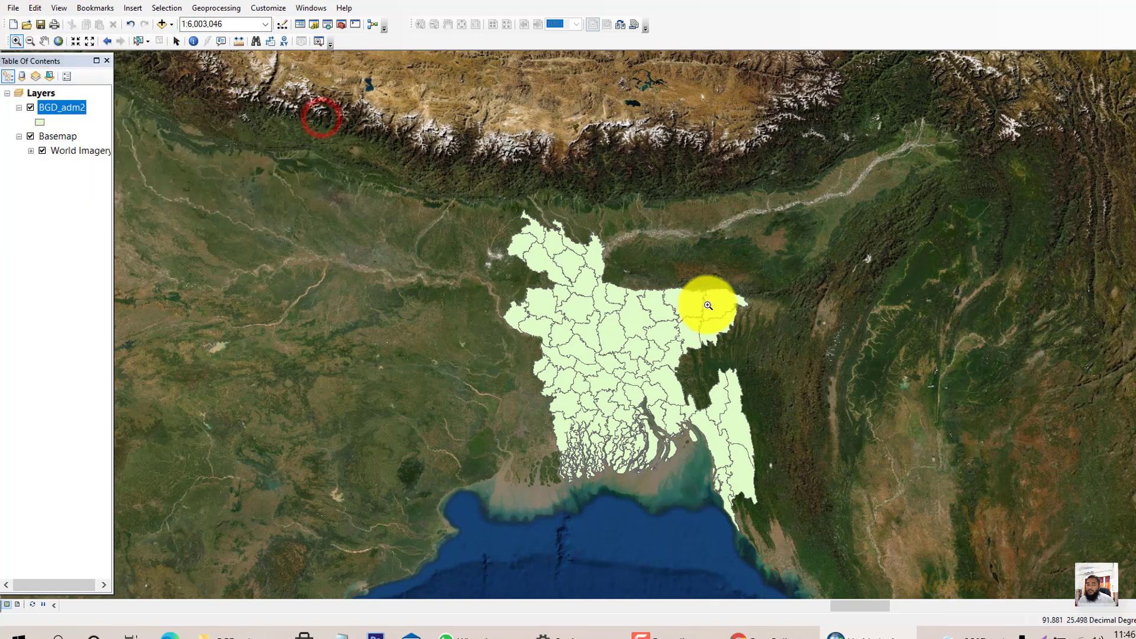